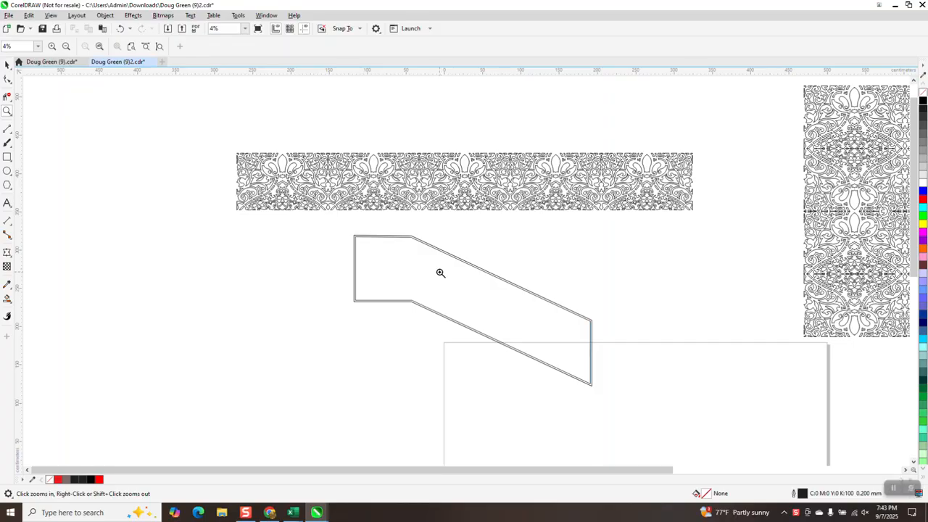
Step: Examine the patterned panels and outlines, then inspect the inner outline's upper bend next to the vertical line up close
scroll(438, 271, down, 3)
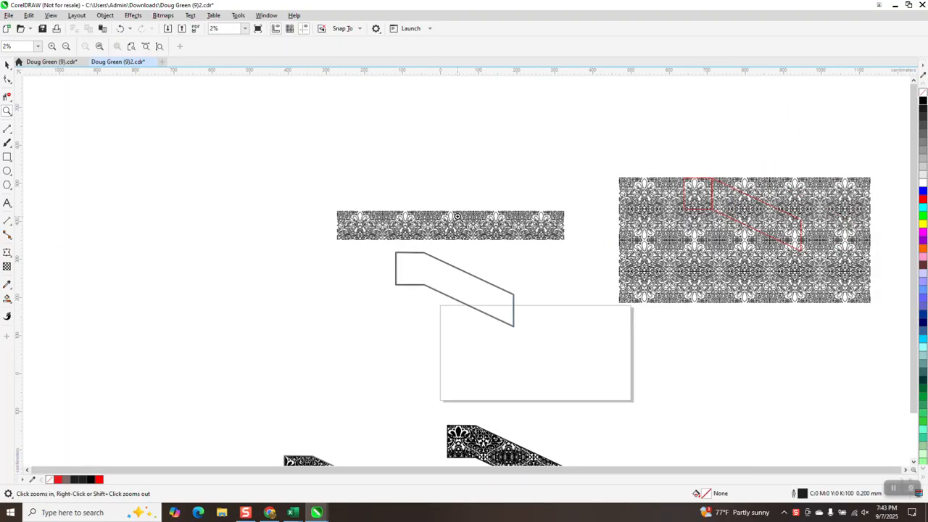
scroll(457, 220, down, 2)
drag(448, 327, 543, 385)
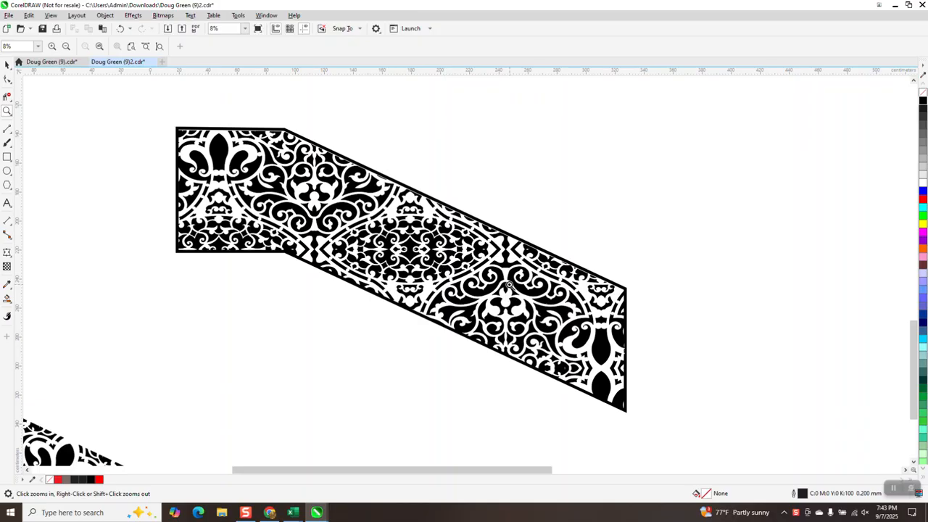
scroll(533, 248, down, 3)
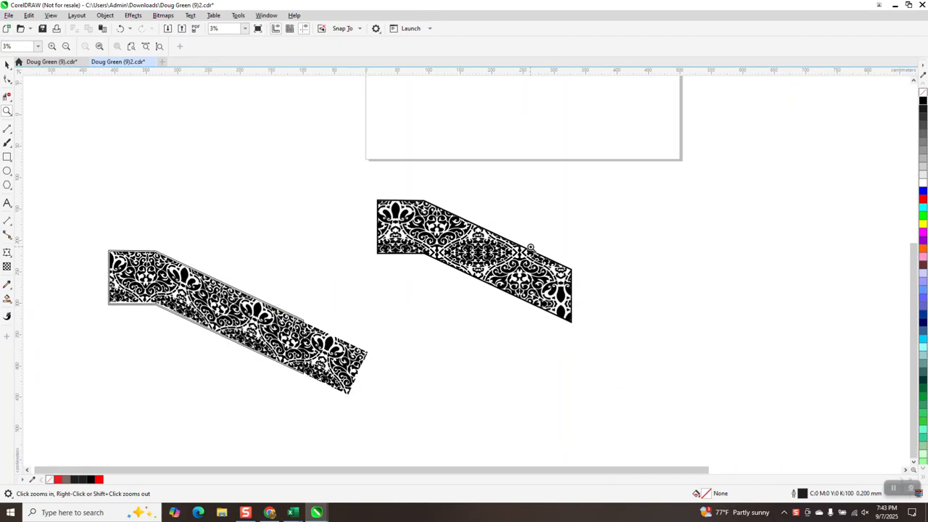
drag(100, 239, 404, 418)
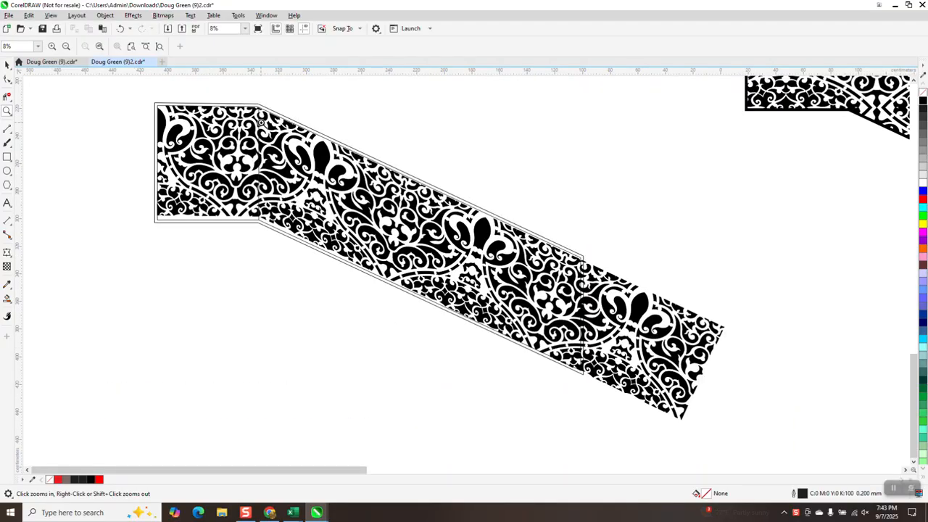
drag(250, 104, 276, 121)
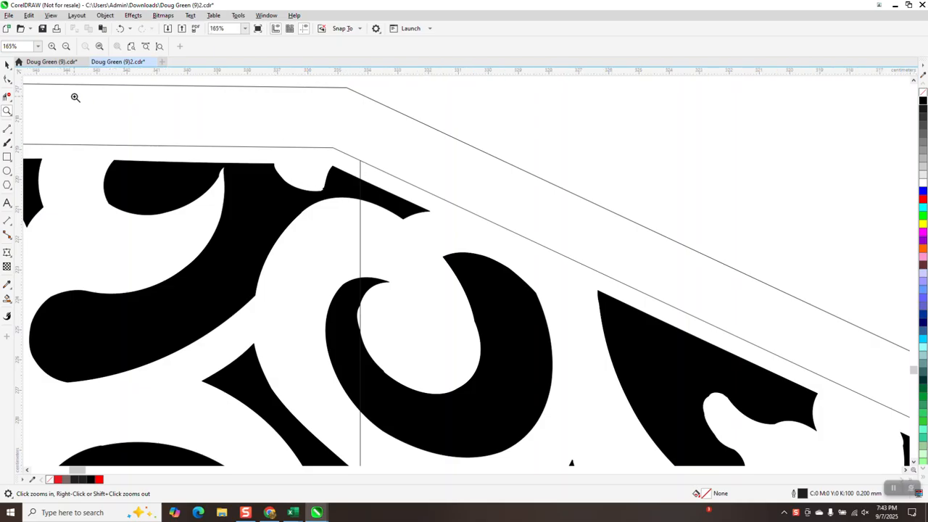
click(7, 79)
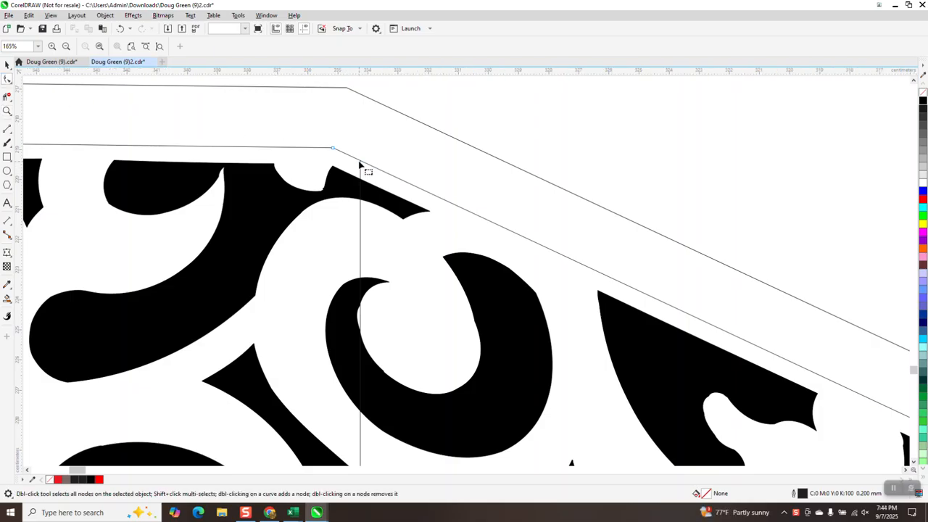
click(361, 162)
scroll(357, 174, down, 2)
scroll(355, 176, down, 10)
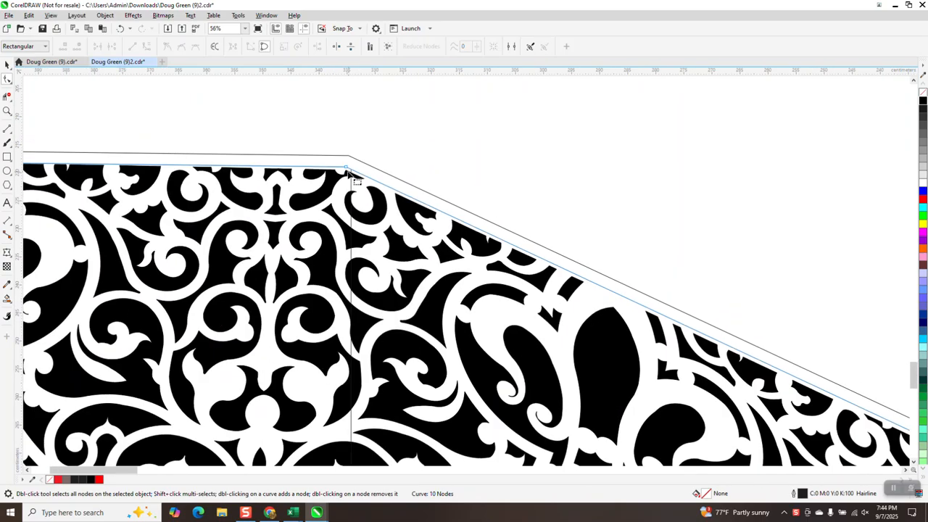
Step: Move the inner outline and then the outer outline 200 cm left, off the unframed patterned panel
click(7, 64)
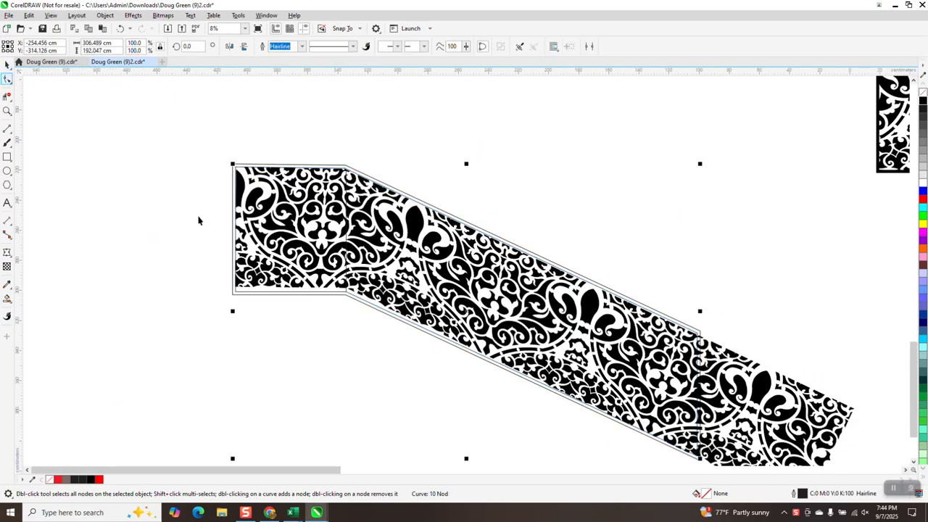
scroll(340, 250, down, 2)
key(Left)
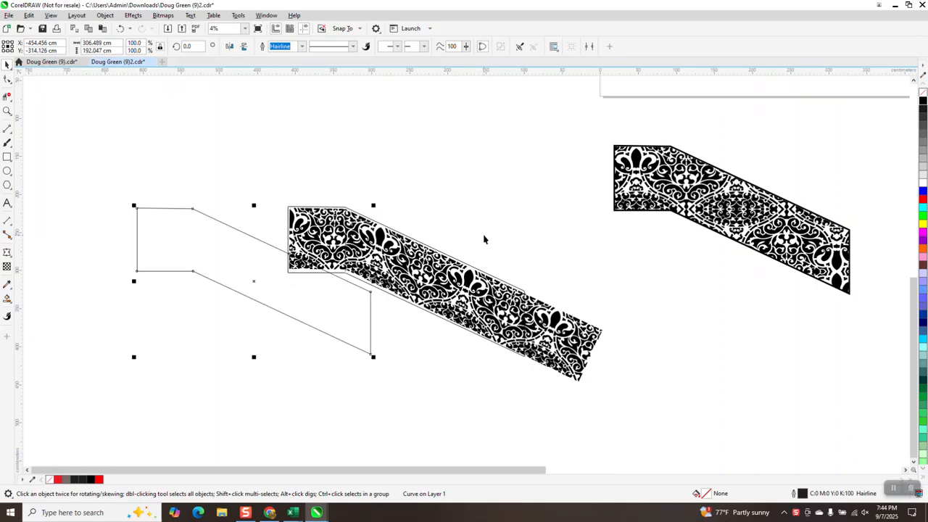
click(476, 269)
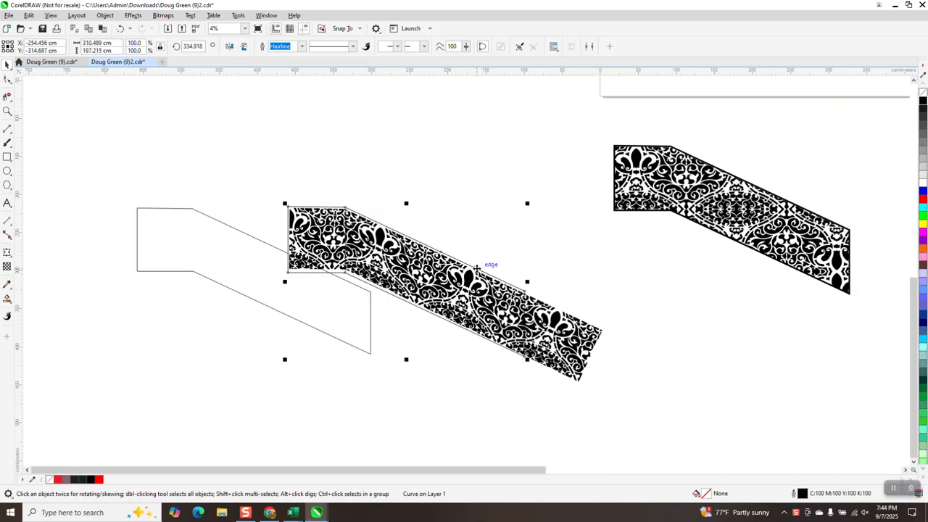
key(Left)
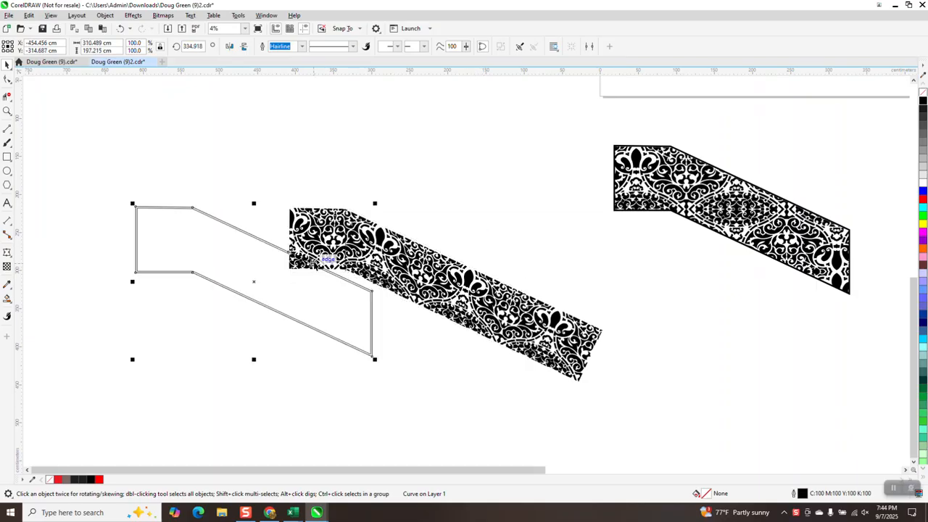
Step: Delete the stray vertical line at the bend of the unframed patterned panel
click(7, 111)
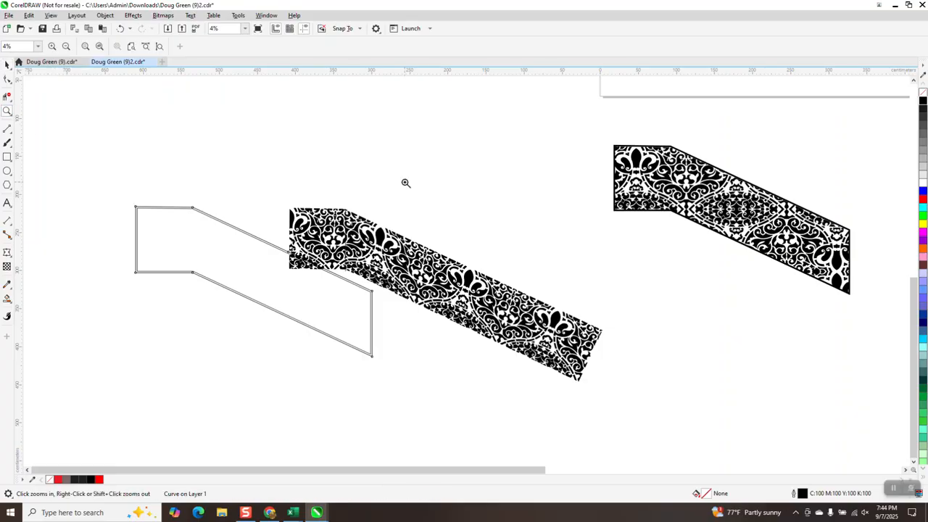
click(390, 280)
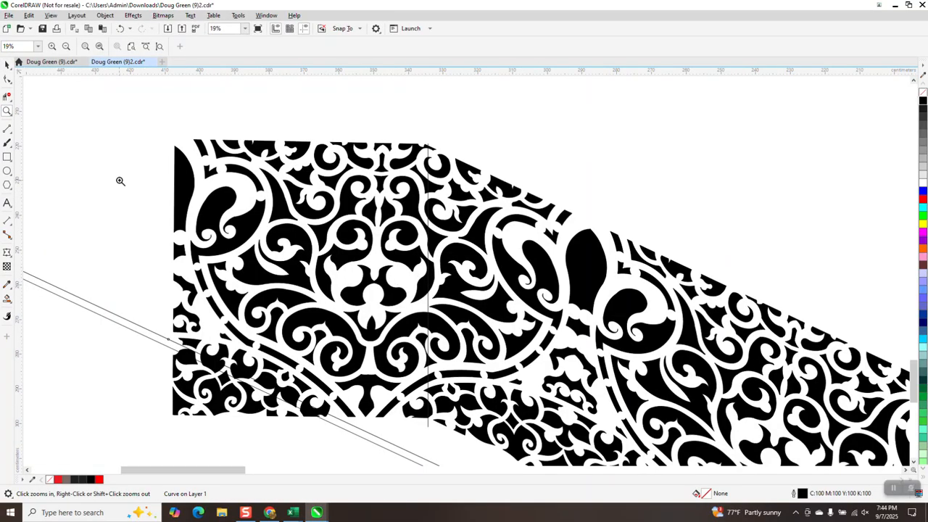
click(466, 137)
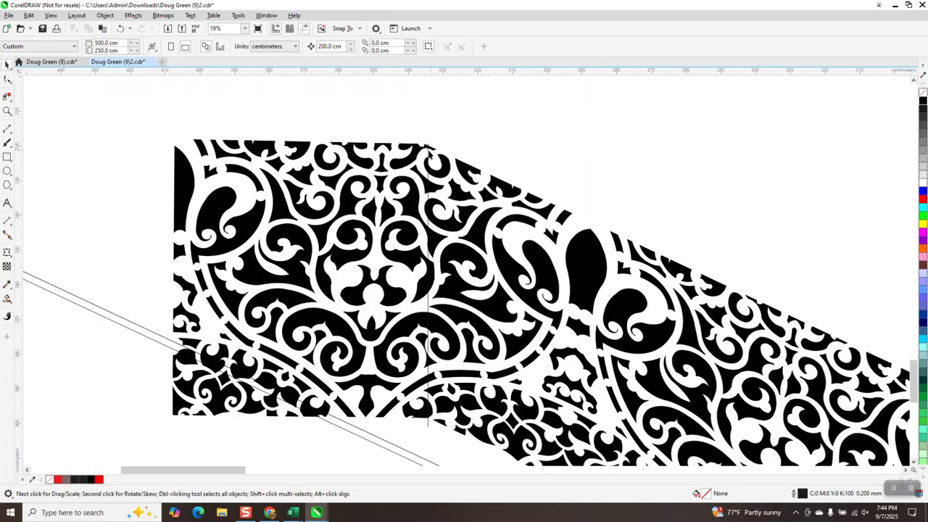
click(430, 153)
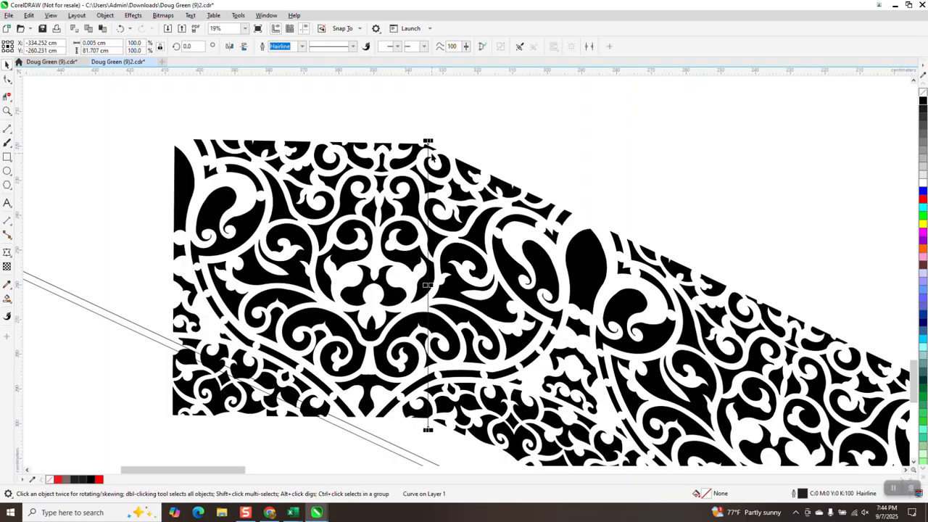
key(Escape)
scroll(433, 159, down, 3)
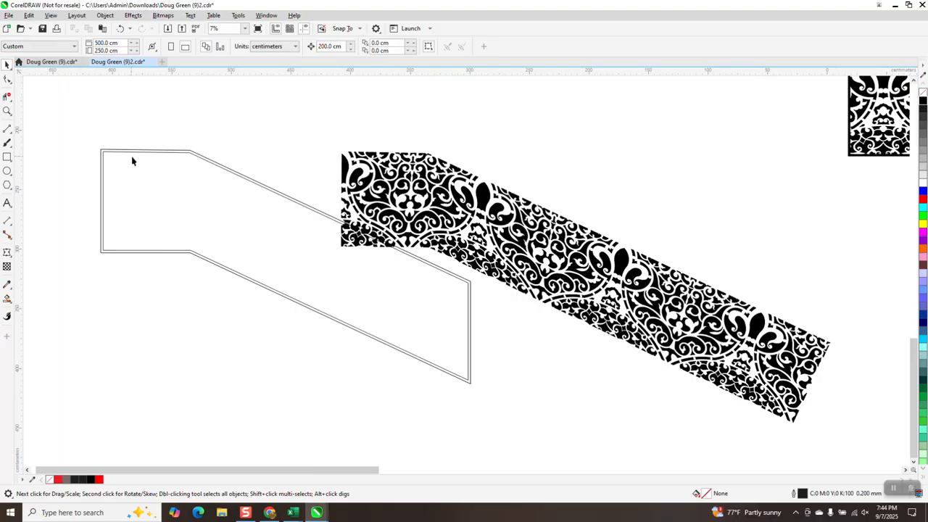
Step: Move the unframed patterned panel 200 cm right, clear of the empty outlines
scroll(190, 185, down, 1)
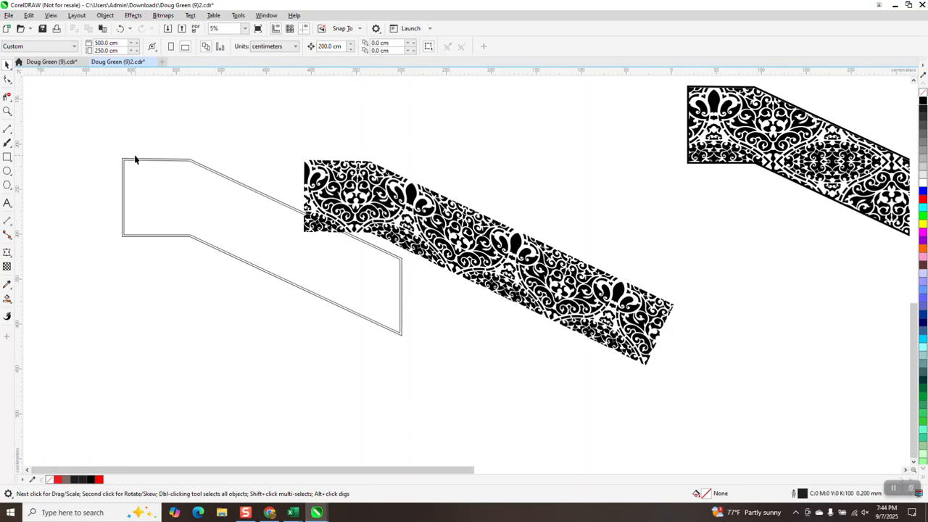
drag(290, 155, 672, 383)
key(Right)
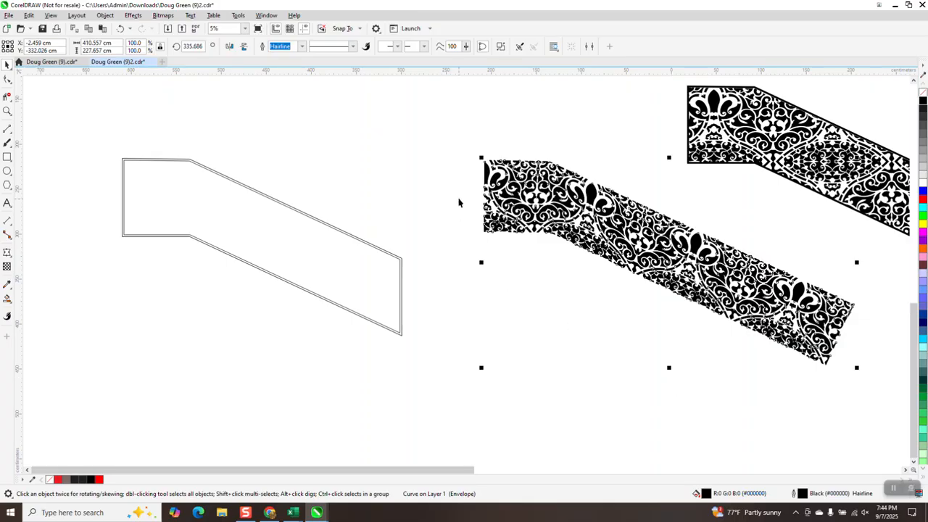
click(448, 146)
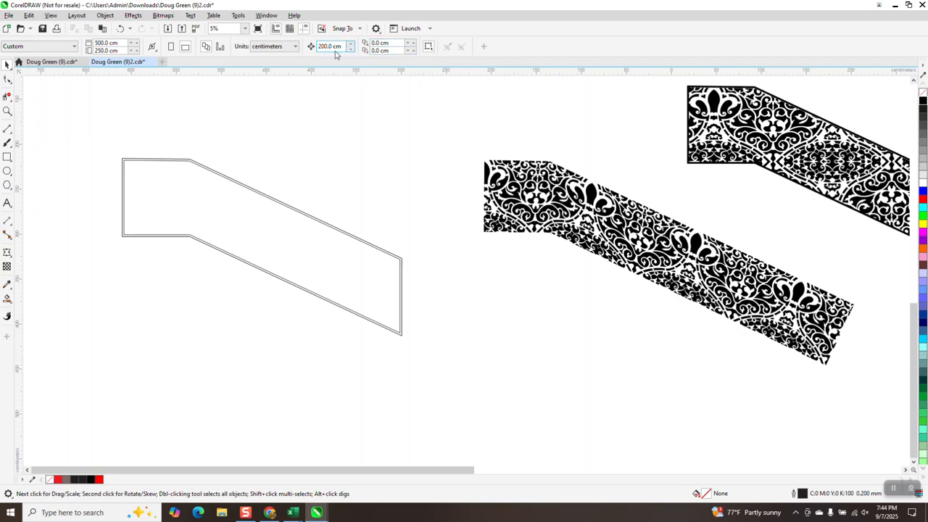
Step: Fill the gap between the two outlines with black using Smart Fill to create a solid frame without an outline
click(10, 306)
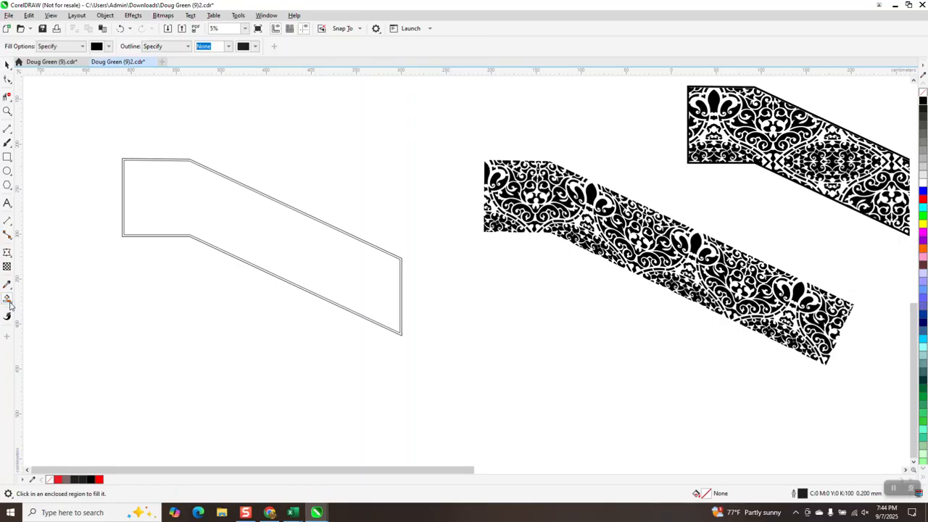
click(145, 159)
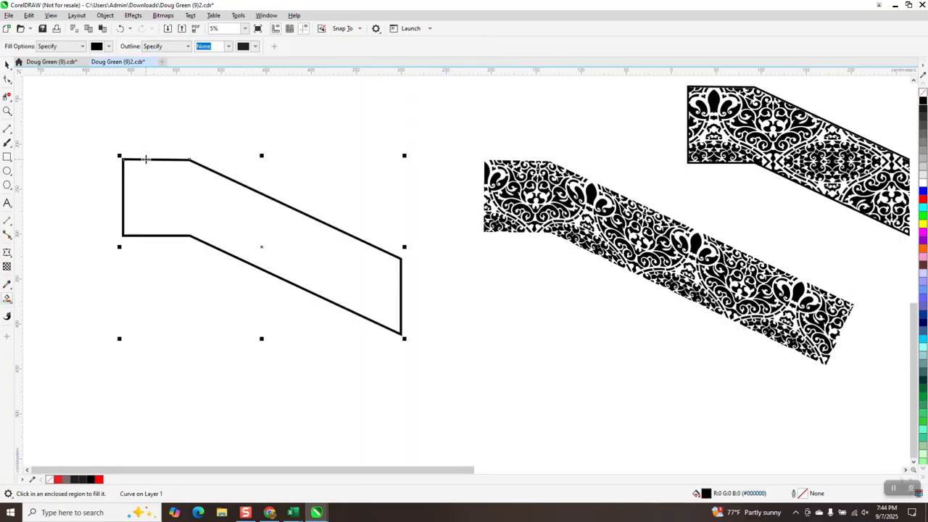
click(7, 66)
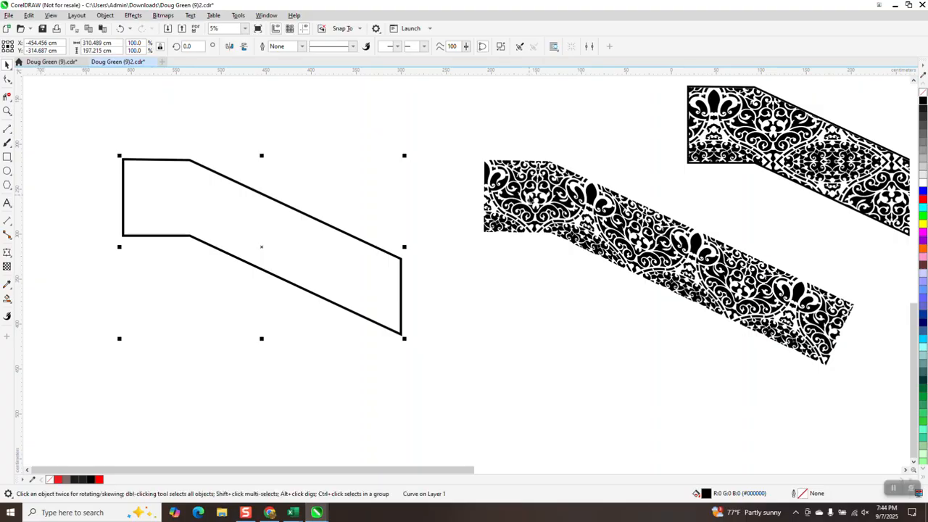
click(452, 191)
Step: Move the finished framed panel 400 cm right, away from the unframed pattern
click(559, 186)
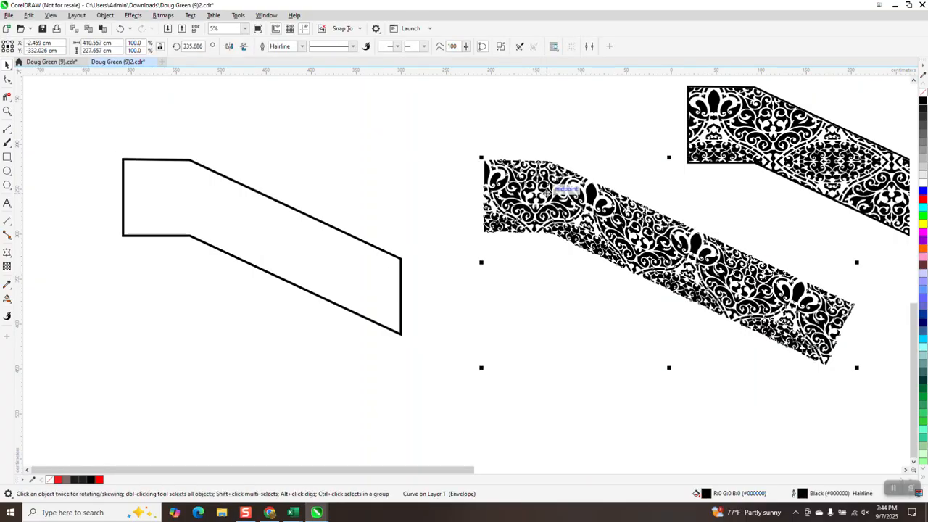
scroll(559, 187, down, 2)
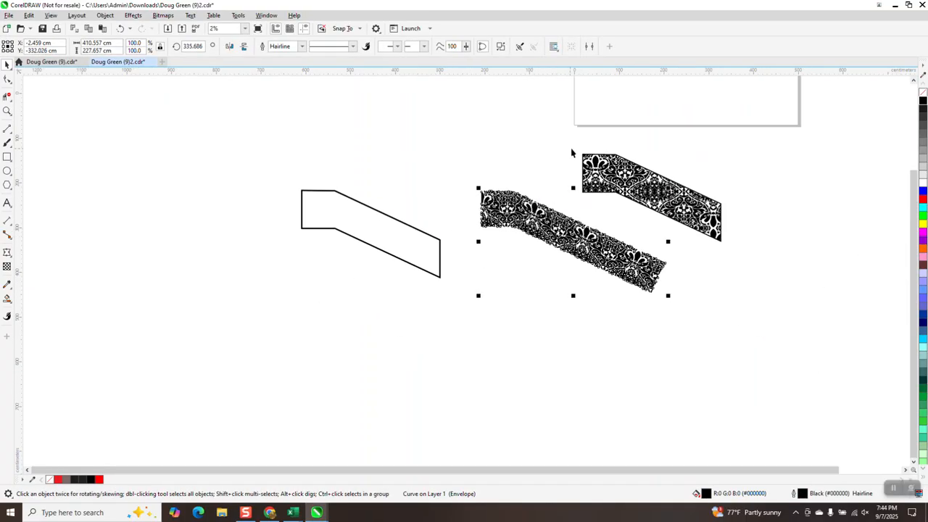
drag(573, 151, 745, 246)
key(Right)
key(Right)
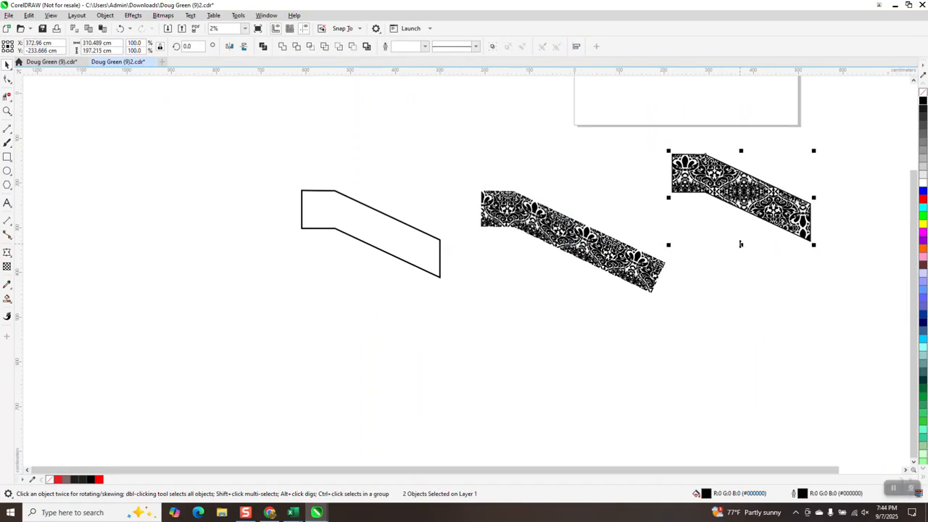
Step: Move the solid black frame 400 cm right onto the unframed pattern
click(316, 194)
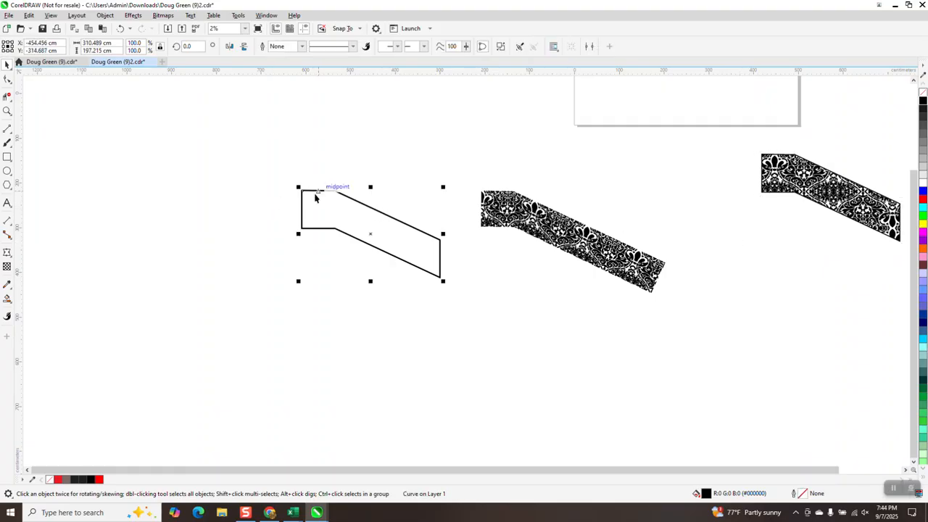
key(Right)
key(Right)
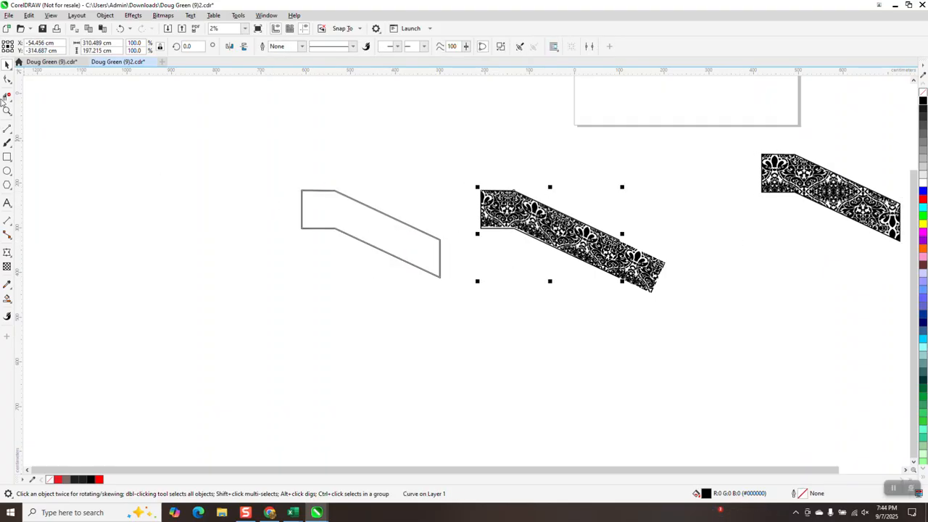
Step: Enlarge the pattern proportionally to 104.4% and move it slightly down and left to meet the frame's upper and lower edges
click(7, 110)
drag(435, 166, 639, 301)
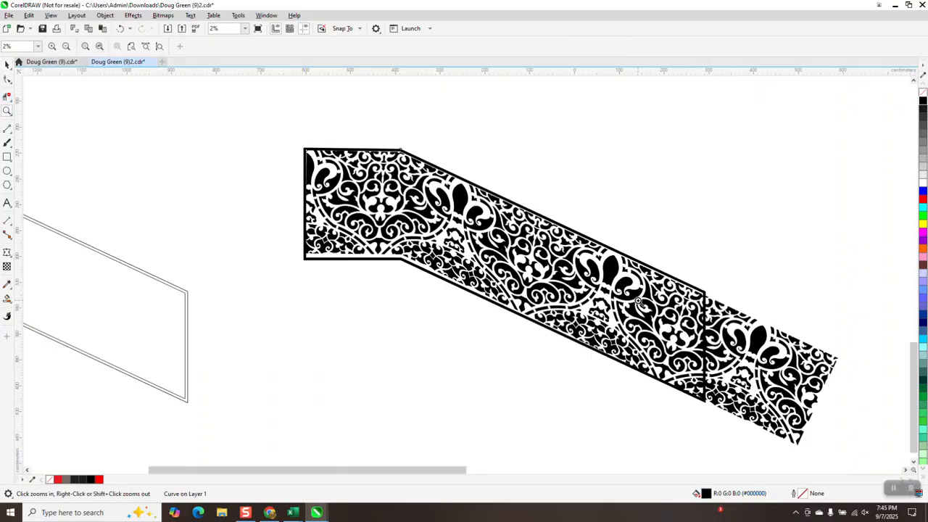
click(7, 64)
click(296, 199)
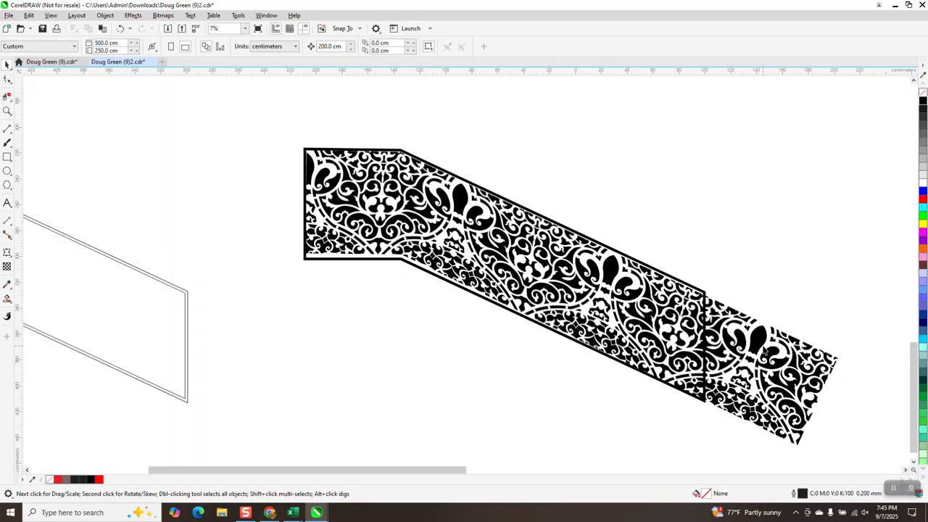
click(765, 351)
scroll(770, 243, down, 1)
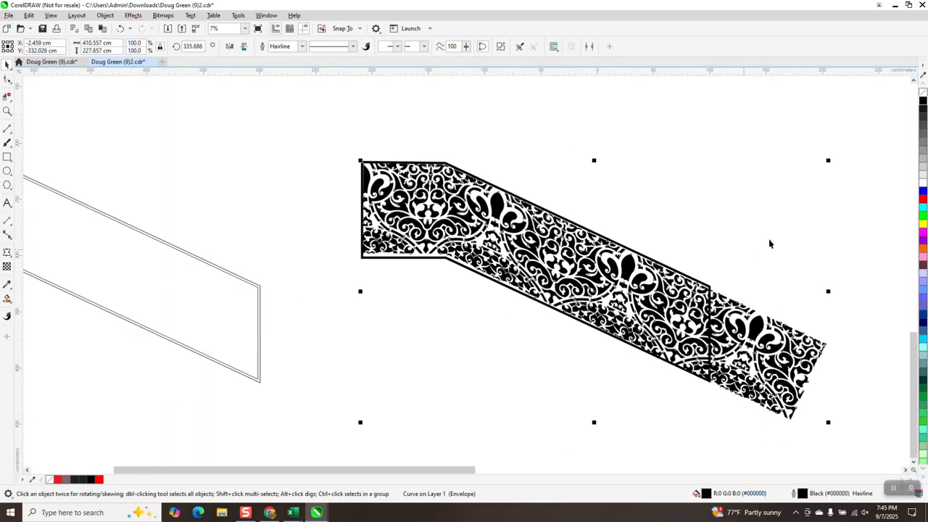
drag(827, 160, 843, 126)
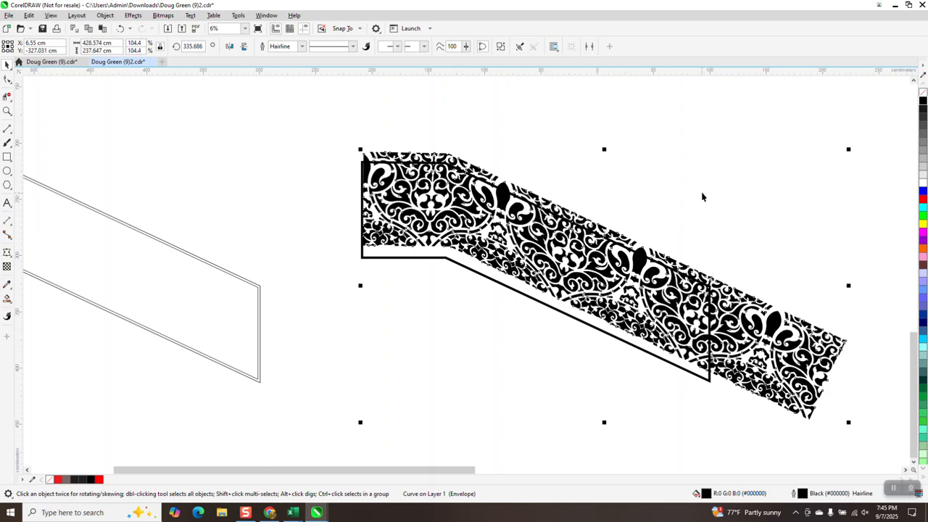
drag(620, 253, 615, 263)
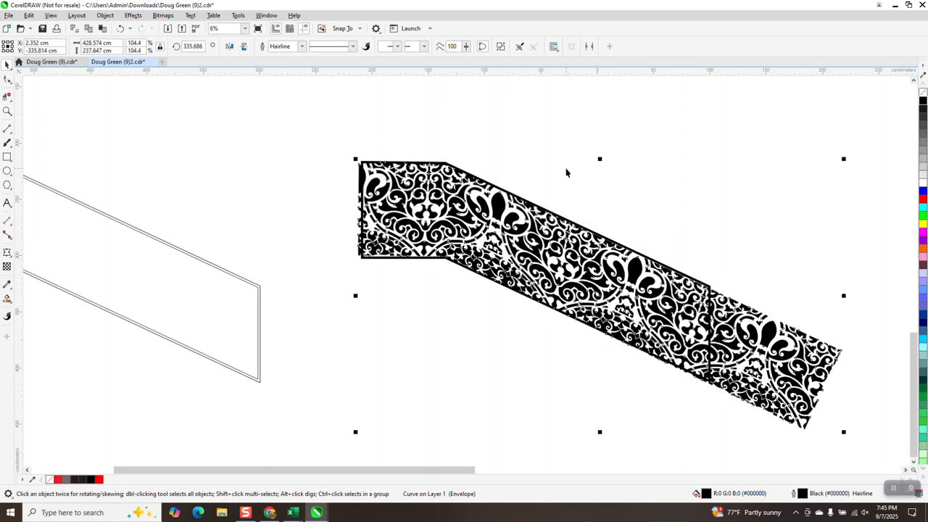
Step: Set the document's nudge distance to 15 cm
click(345, 93)
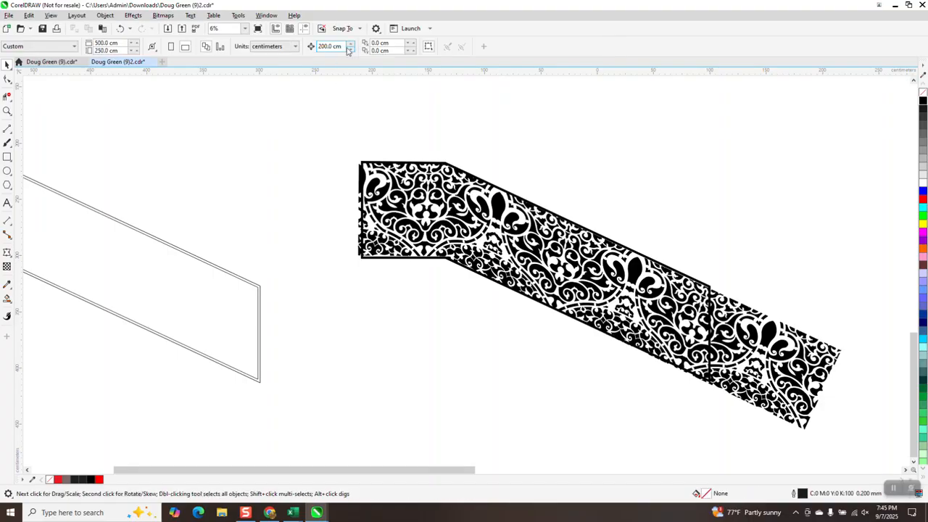
click(335, 46)
text(15)
key(Return)
Step: Try nudging the pattern 30 cm right across the frame, and move it back by the same distance
click(361, 247)
key(Right)
key(Right)
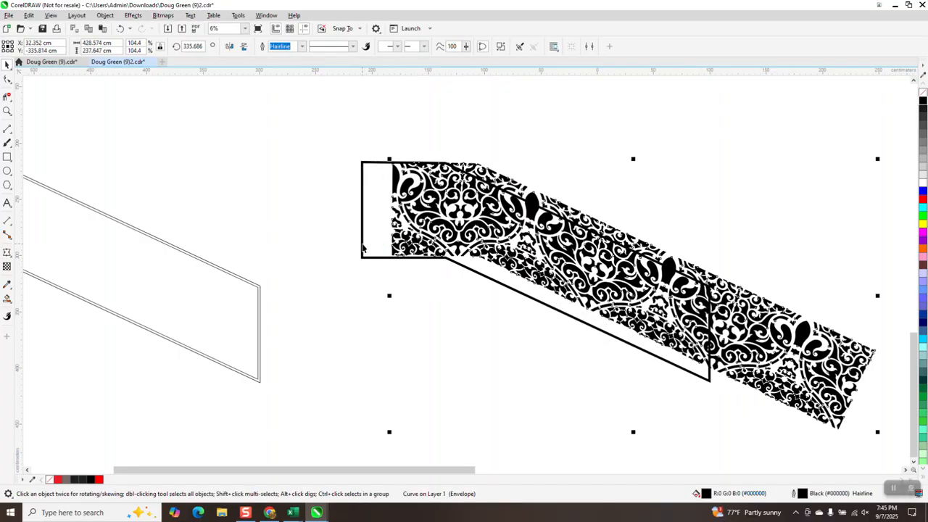
key(Left)
key(Left)
click(326, 114)
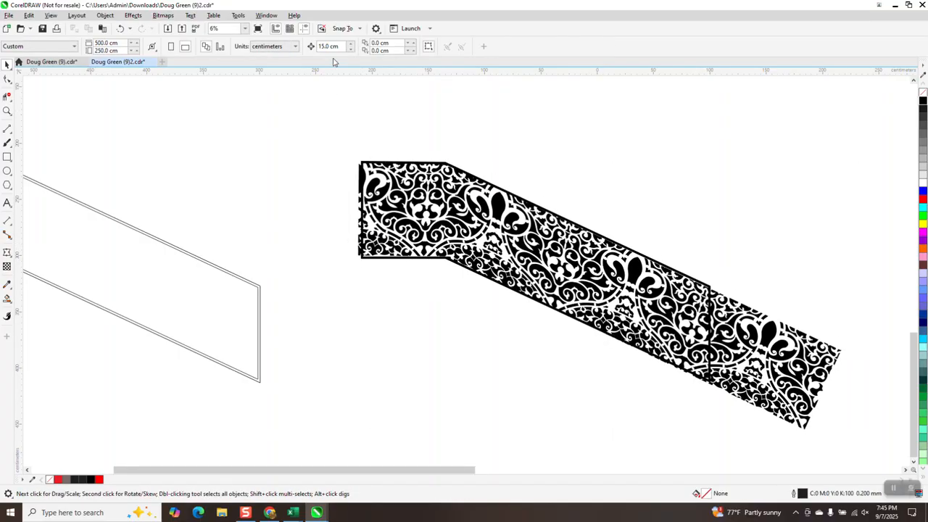
Step: Set the nudge distance to 5 cm and nudge the ornamental pattern 5 cm right and 5 cm down
click(330, 46)
text(5)
key(Return)
click(362, 253)
key(Right)
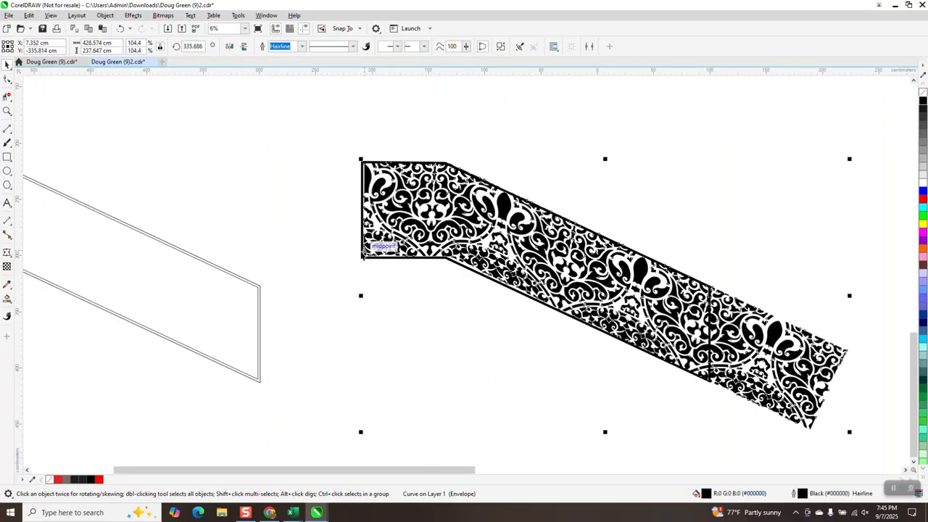
key(Down)
click(307, 103)
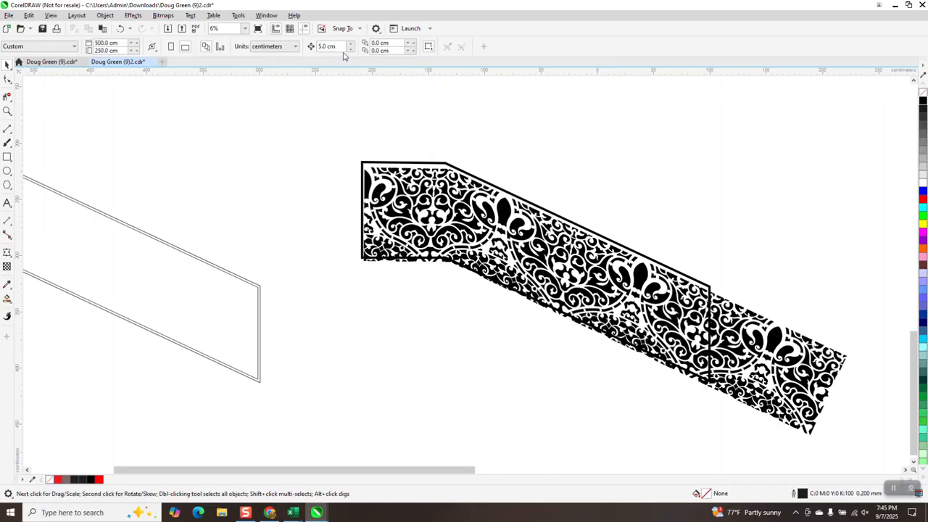
Step: Set the nudge distance to 1 cm and nudge the pattern 4 cm up and 2 cm left to line up with the frame
text(1)
click(370, 265)
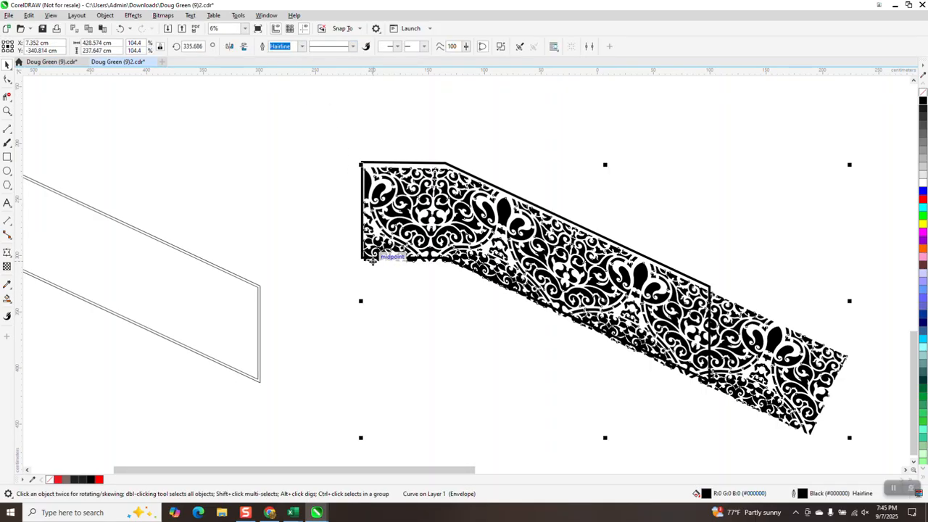
key(Up)
key(Up)
key(Up)
key(Left)
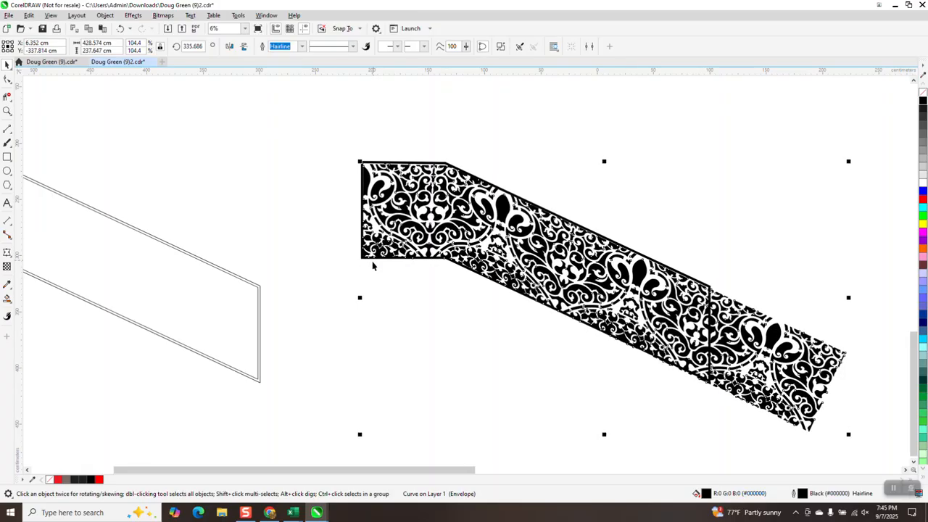
click(8, 113)
drag(354, 152, 520, 302)
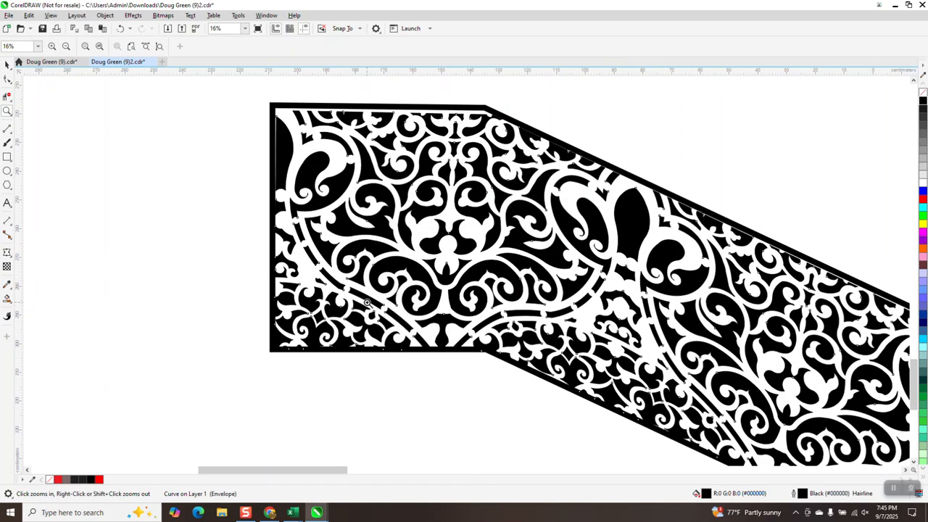
click(7, 64)
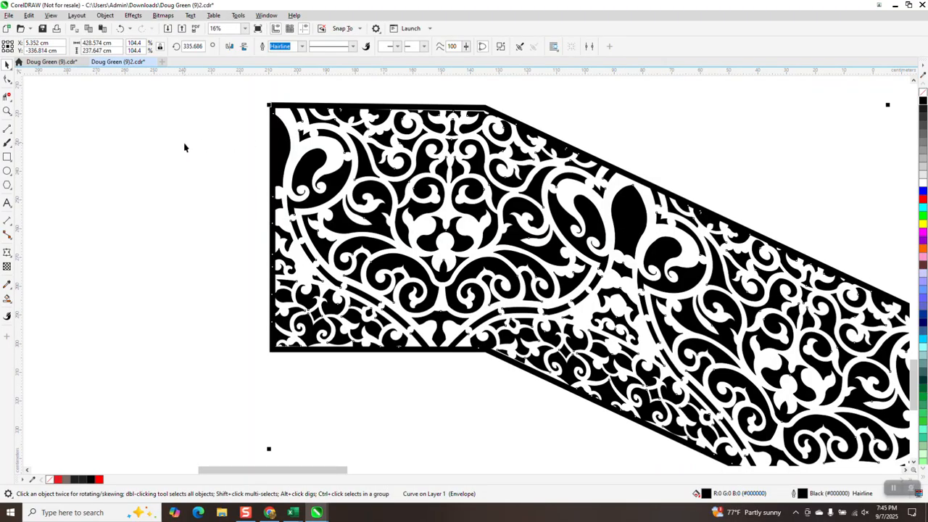
Step: Try to intersect the pattern with the solid black frame, move the pattern up off the frame, and undo that move
scroll(244, 229, down, 4)
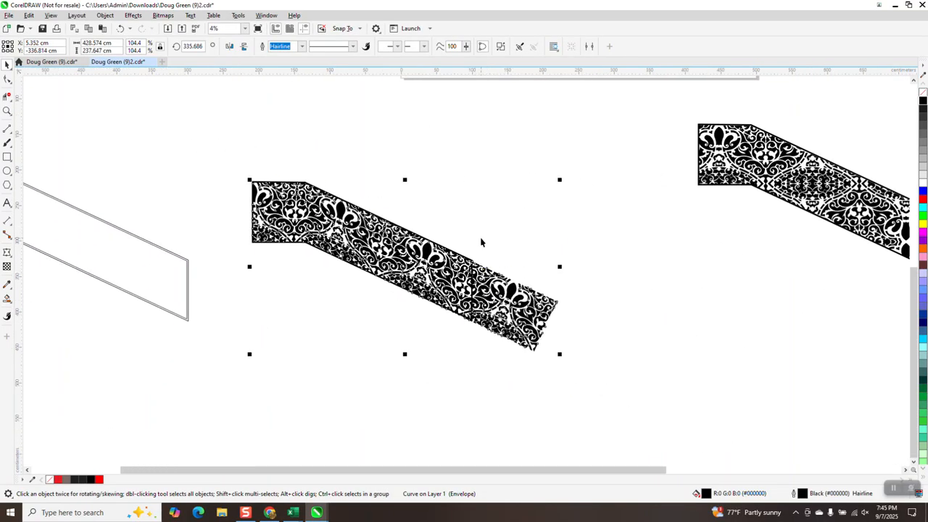
drag(222, 167, 599, 387)
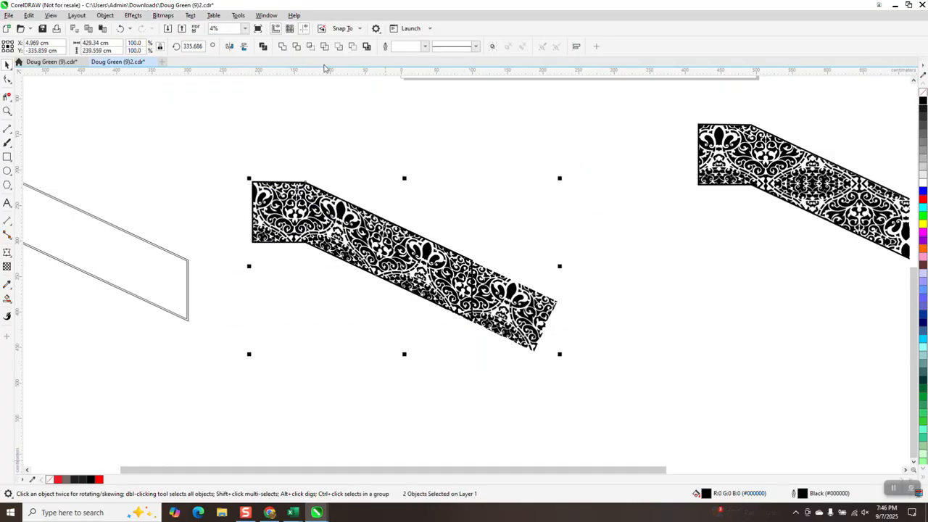
click(310, 48)
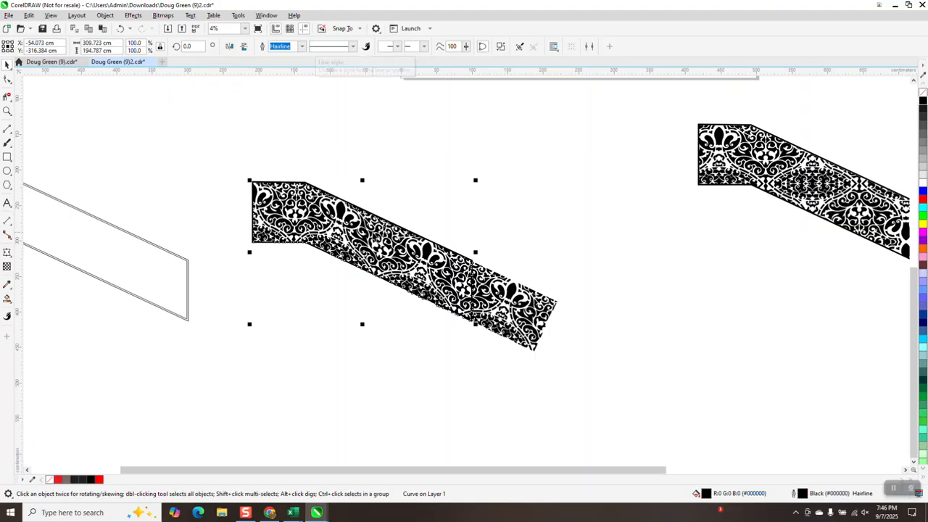
drag(374, 236, 377, 133)
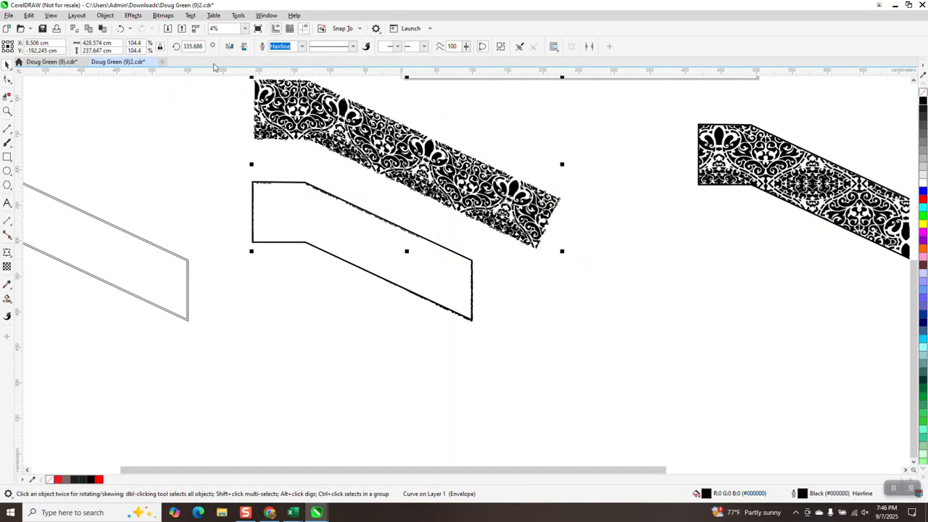
click(121, 29)
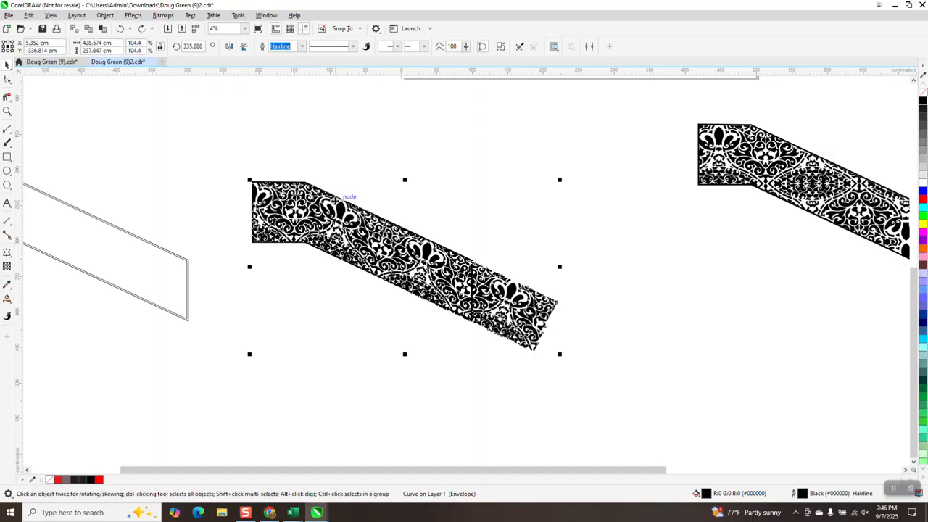
key(Down)
key(Up)
click(373, 202)
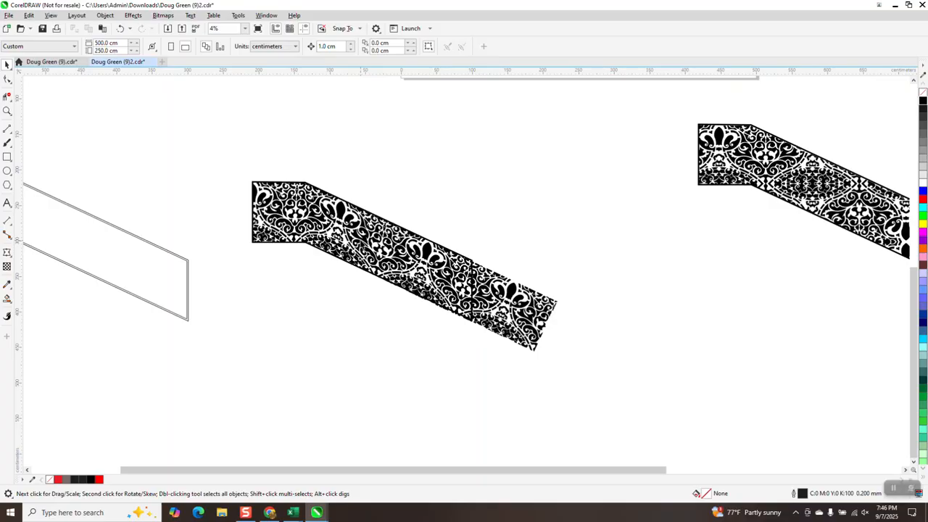
Step: Move the pattern about 134 cm down, clear of the frame, and delete the black frame with the intersected pieces on it
drag(362, 237, 367, 327)
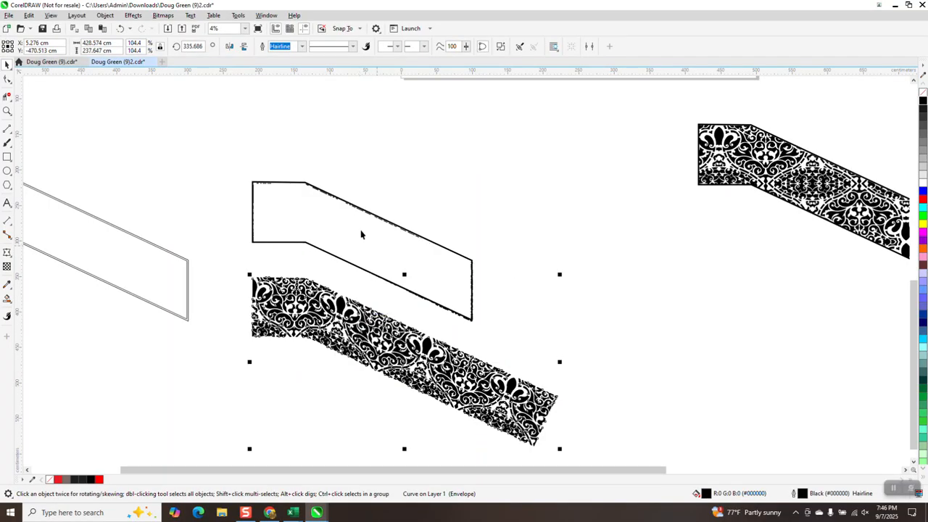
click(357, 208)
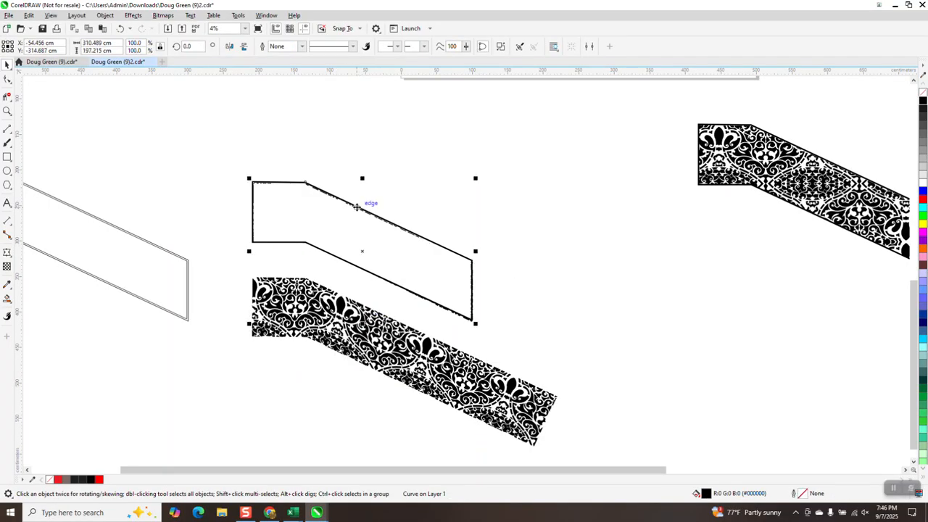
key(Delete)
drag(241, 179, 514, 328)
key(Delete)
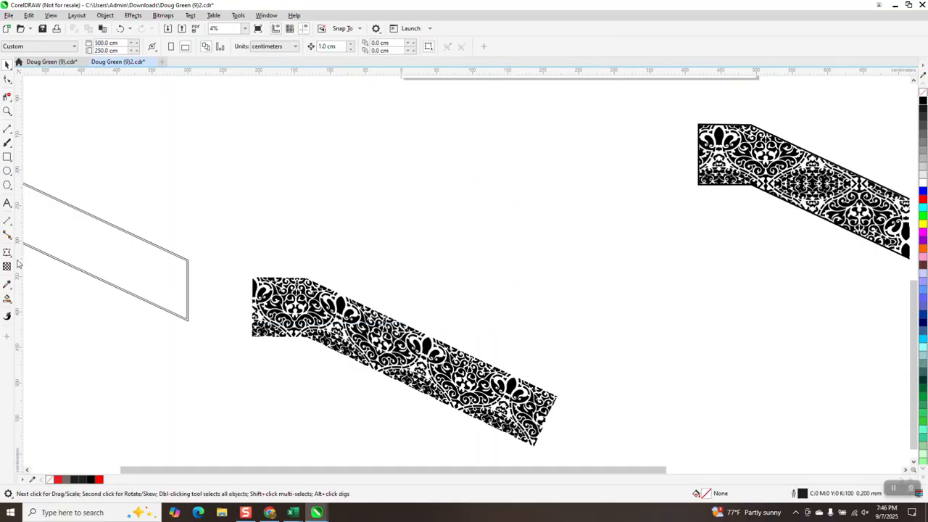
Step: Use Smart Fill to create a solid black shape from the inside of the bent double-line outline
click(8, 298)
click(133, 268)
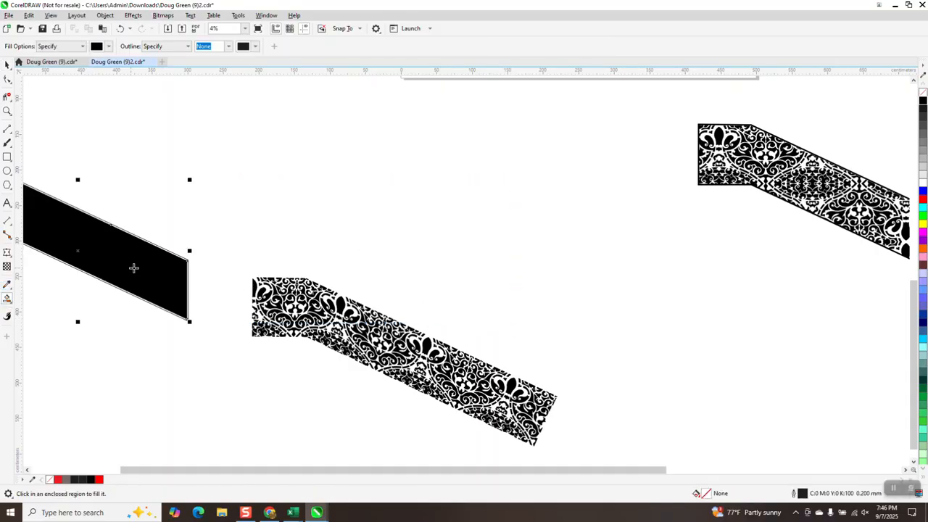
click(8, 64)
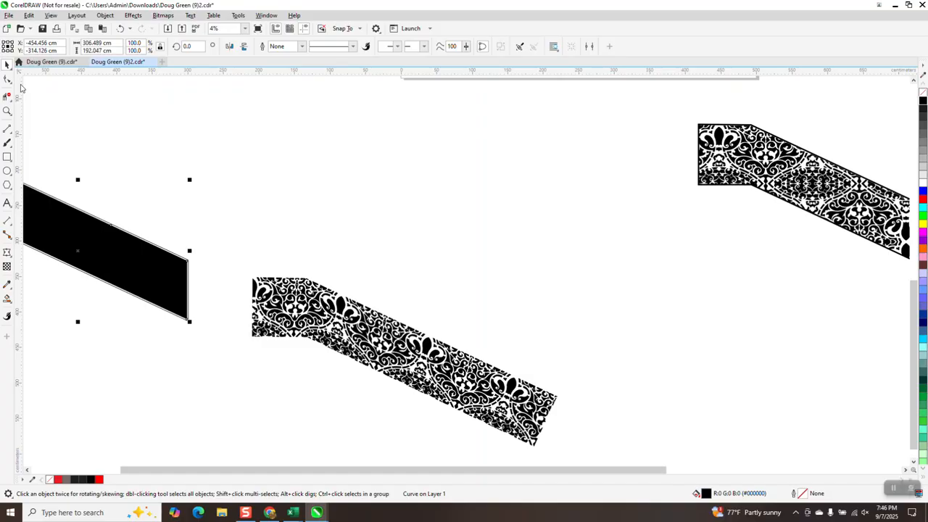
Step: Move the solid black shape about 400 cm right and 139 cm down onto the pattern, and recolour it red
key(Right)
key(Right)
key(Right)
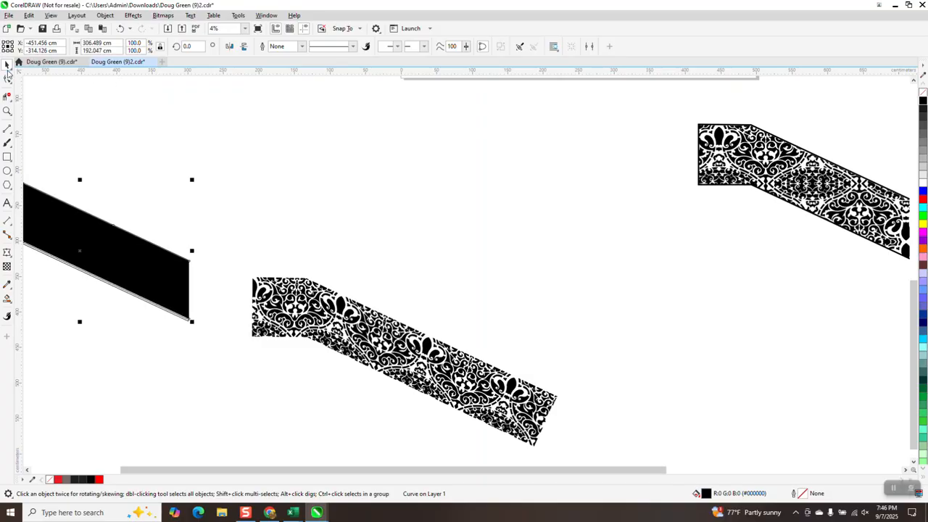
drag(138, 285, 428, 383)
click(923, 200)
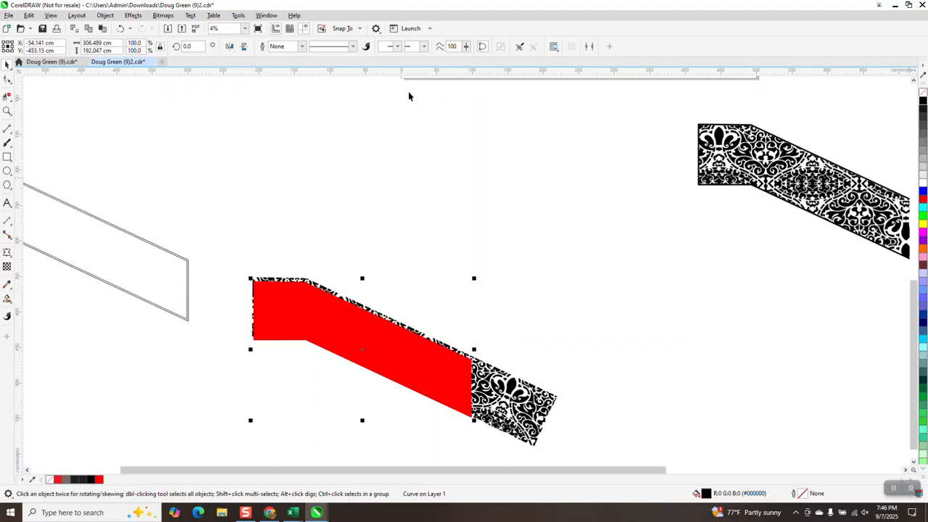
Step: Apply a uniform transparency of 64 to the red shape so the pattern shows through
click(6, 254)
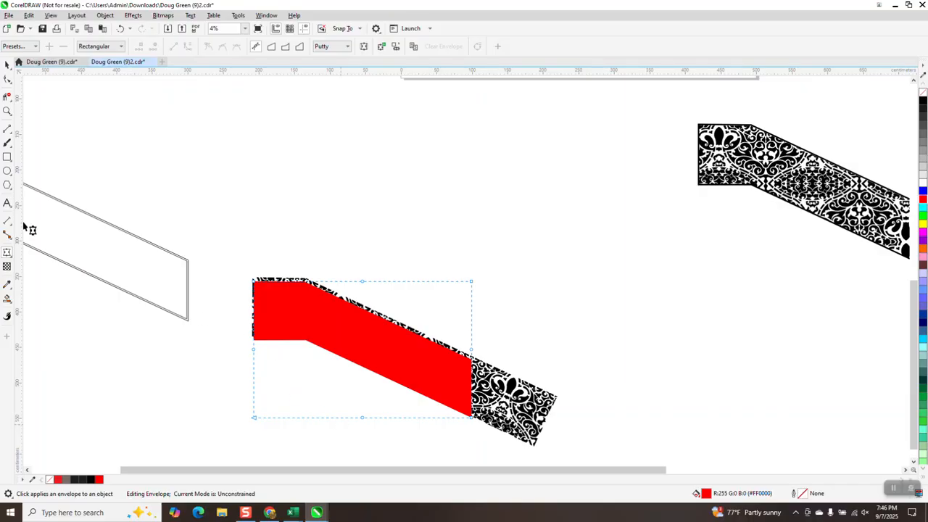
click(10, 256)
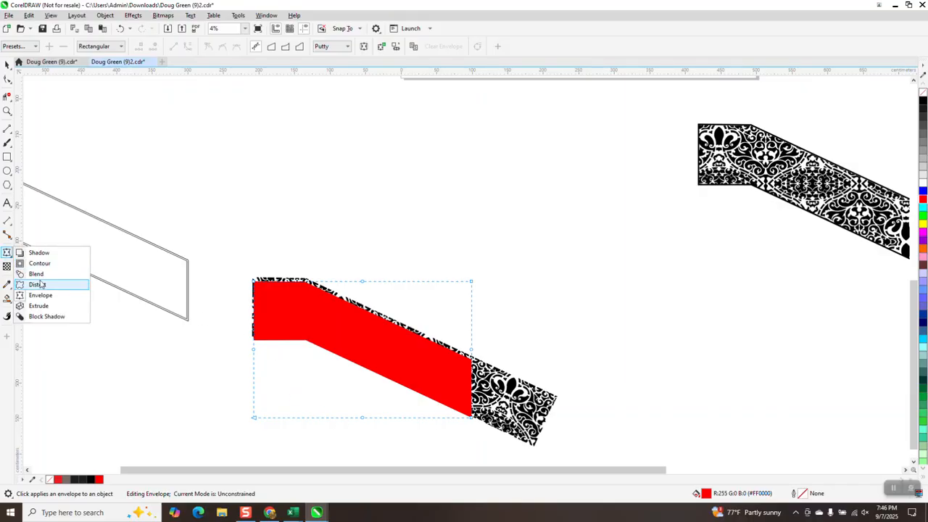
click(5, 269)
click(6, 271)
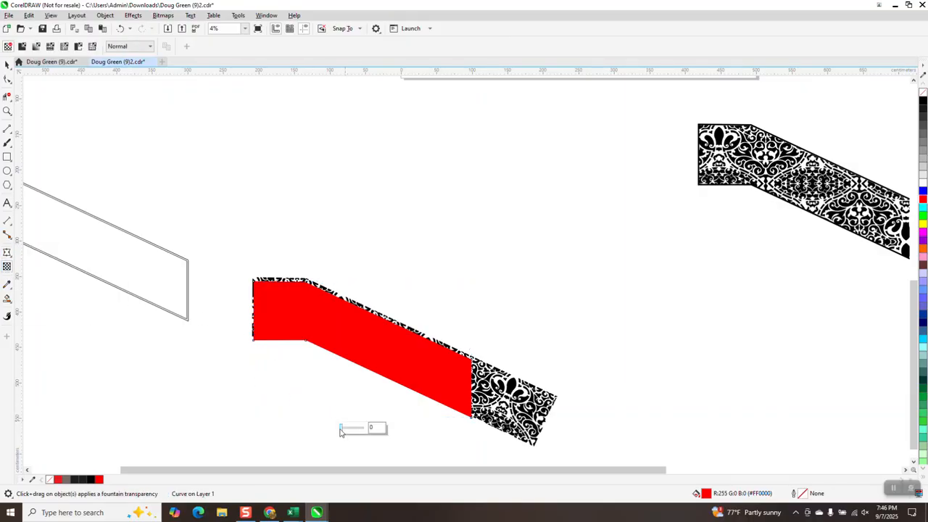
drag(343, 433, 356, 433)
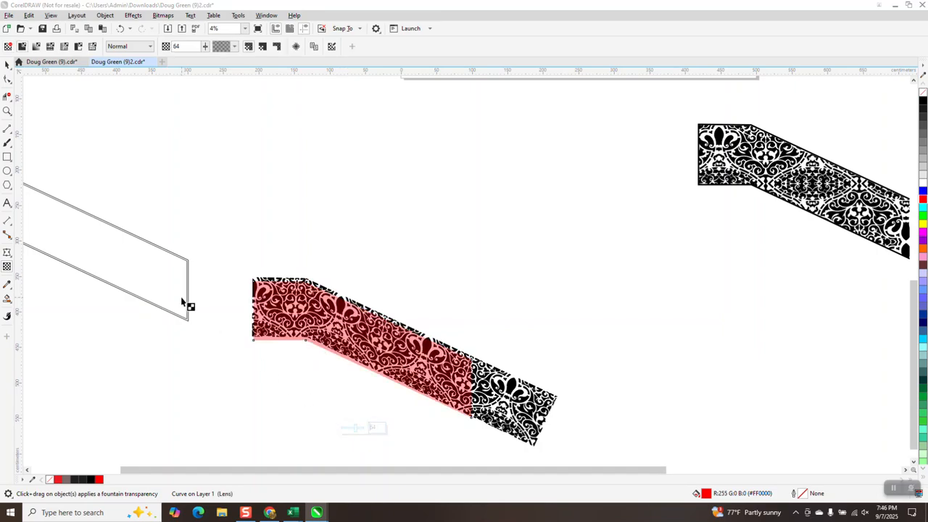
Step: Nudge the transparent red shape 6 cm up and 2 cm left to match the pattern's upper and outer edges
click(6, 110)
drag(253, 265, 537, 457)
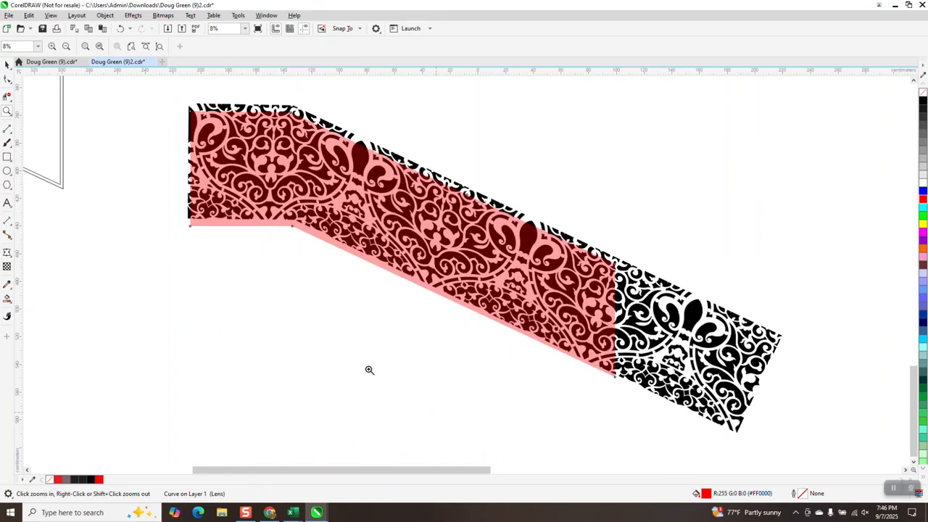
click(6, 63)
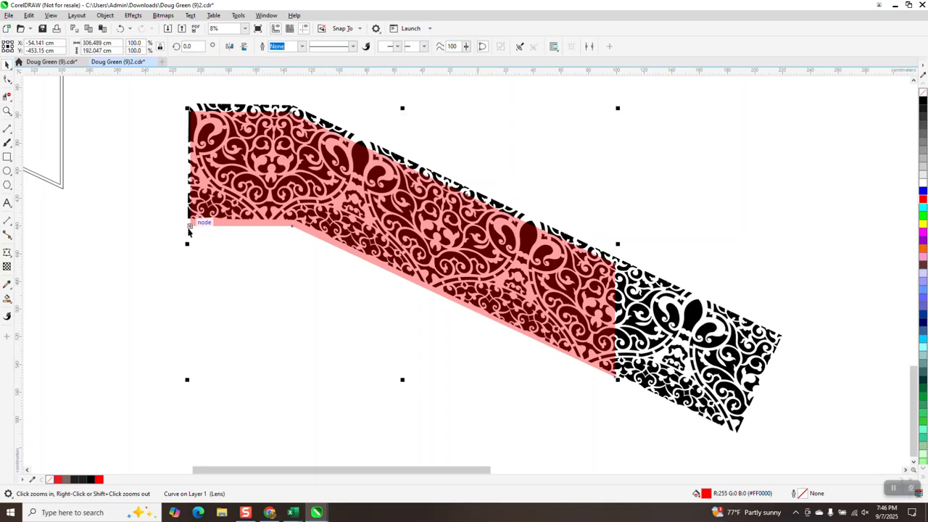
click(156, 235)
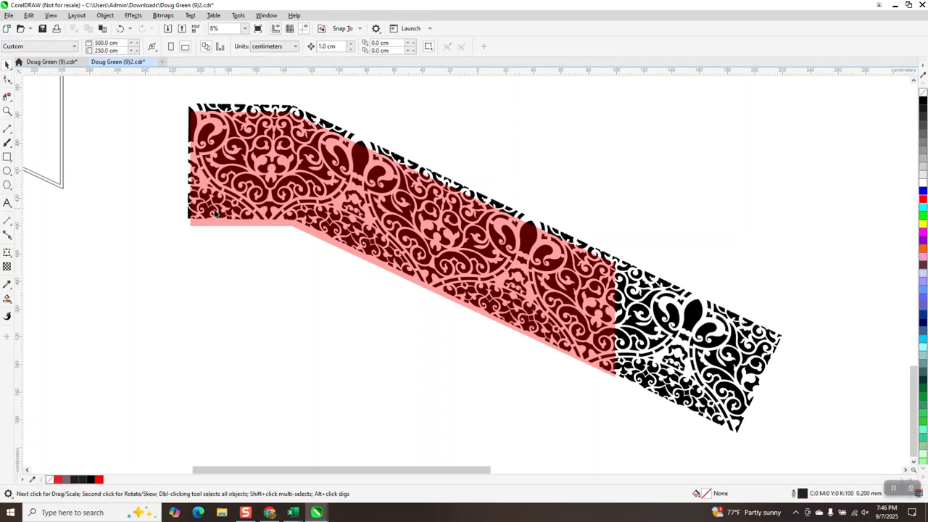
click(214, 222)
key(Up)
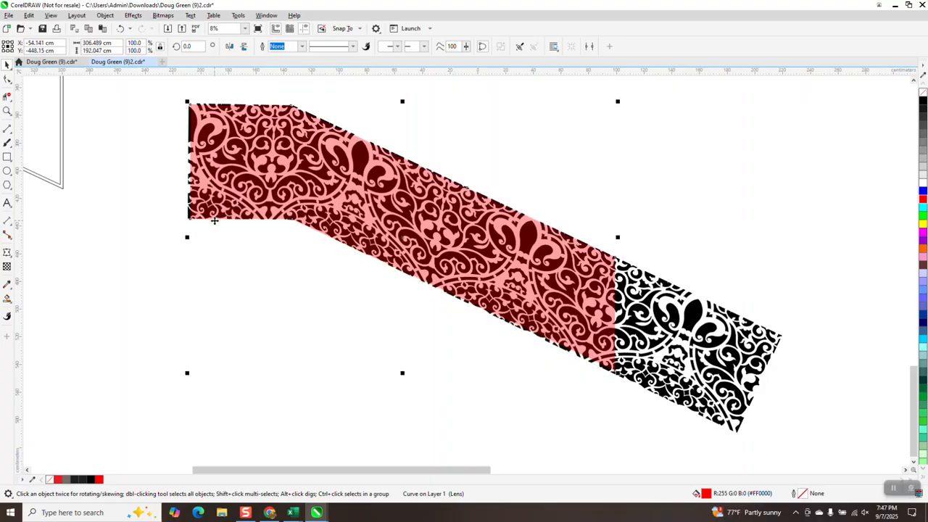
key(Left)
key(Left)
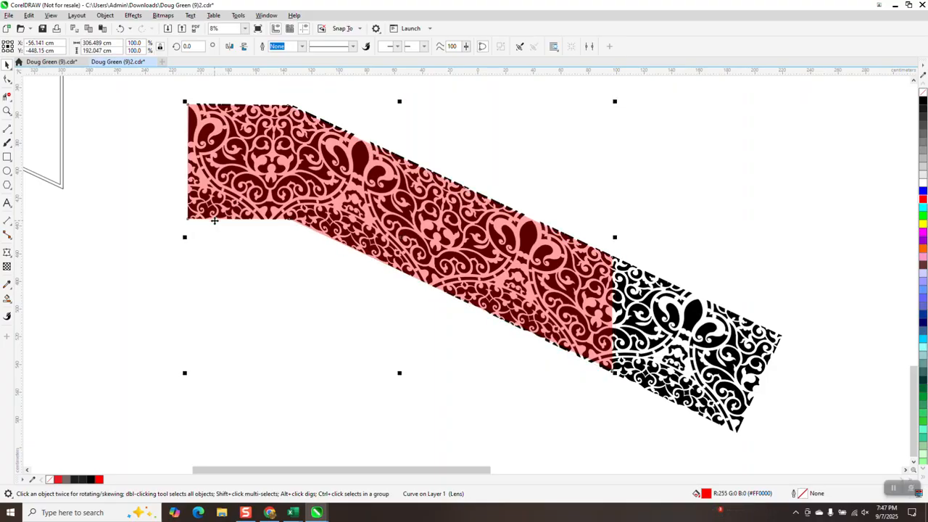
key(Up)
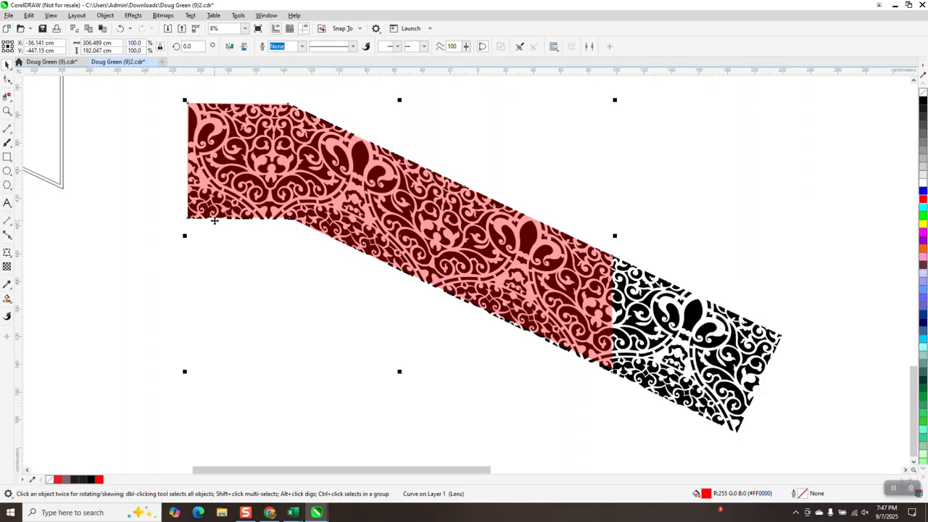
Step: Scale the pattern proportionally to 102.7% and nudge it 4 cm up and 1 cm left to fit the red shape
scroll(251, 267, down, 1)
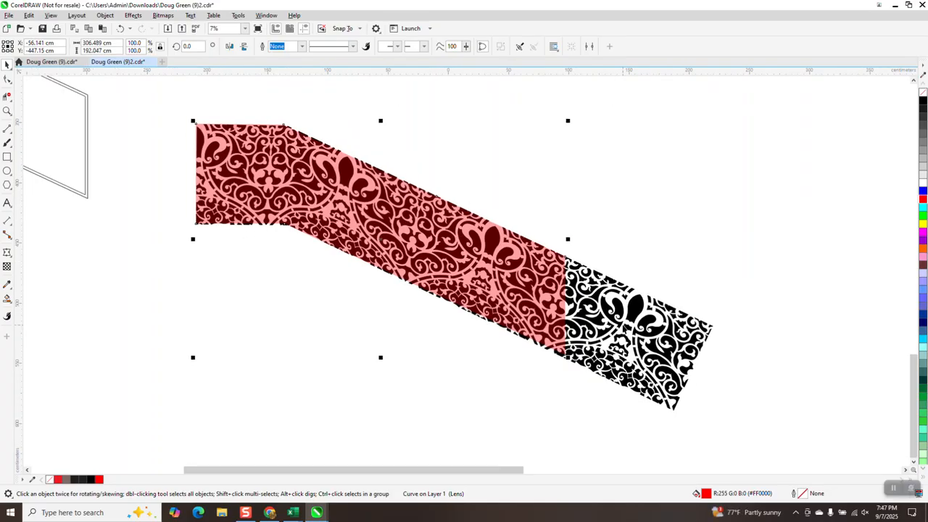
click(625, 325)
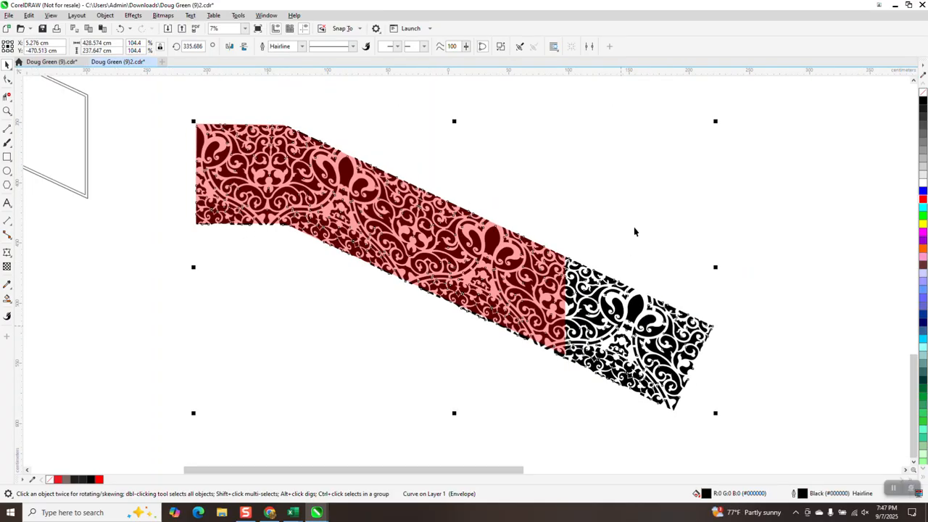
drag(719, 120, 715, 129)
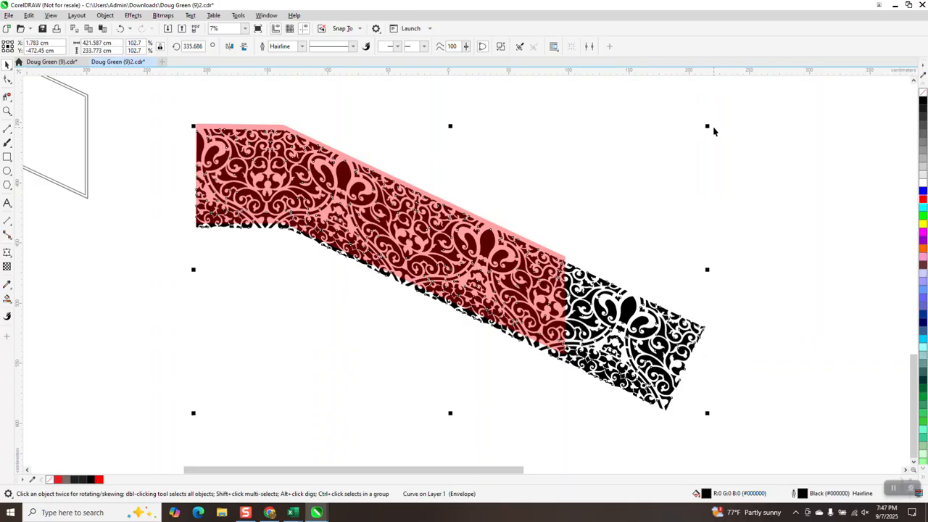
key(Up)
key(Up)
key(Up)
key(Up)
key(Left)
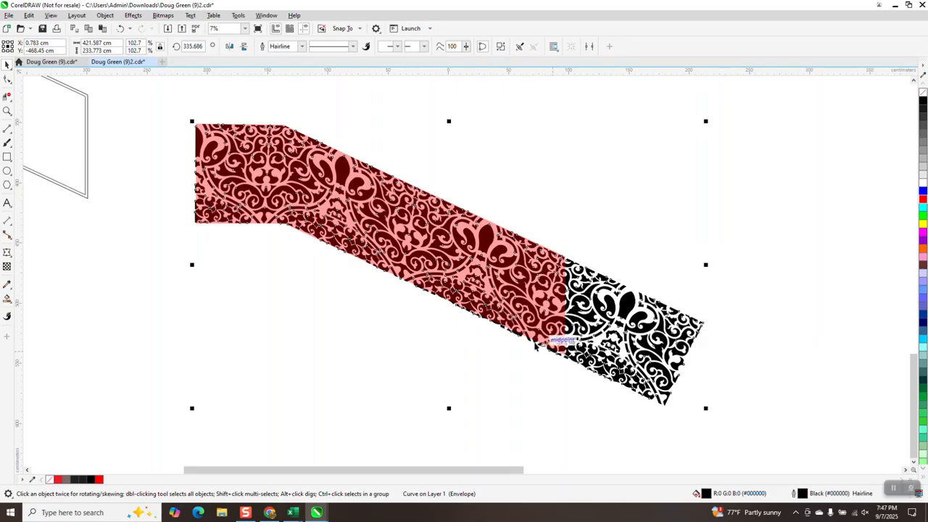
Step: Select the pattern and the transparent red shape together and intersect them
scroll(526, 330, down, 2)
drag(247, 154, 609, 383)
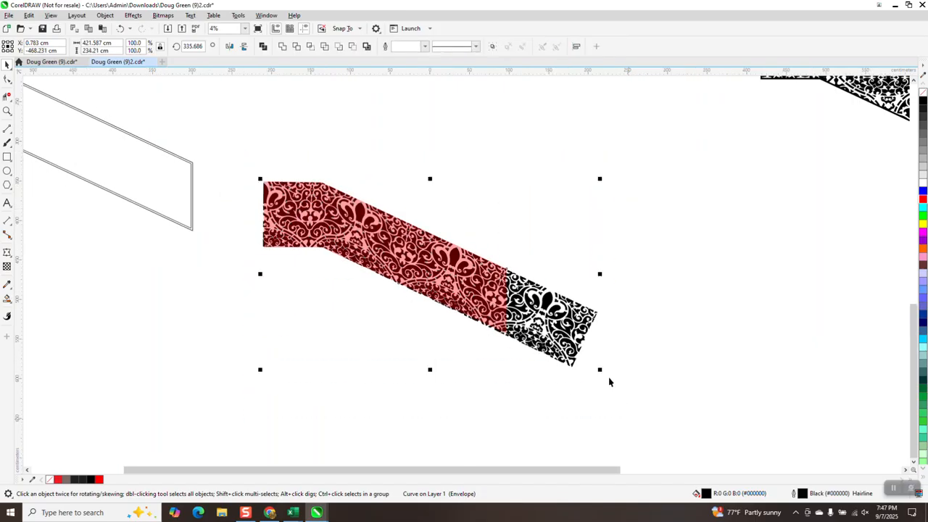
click(310, 46)
key(KP_Add)
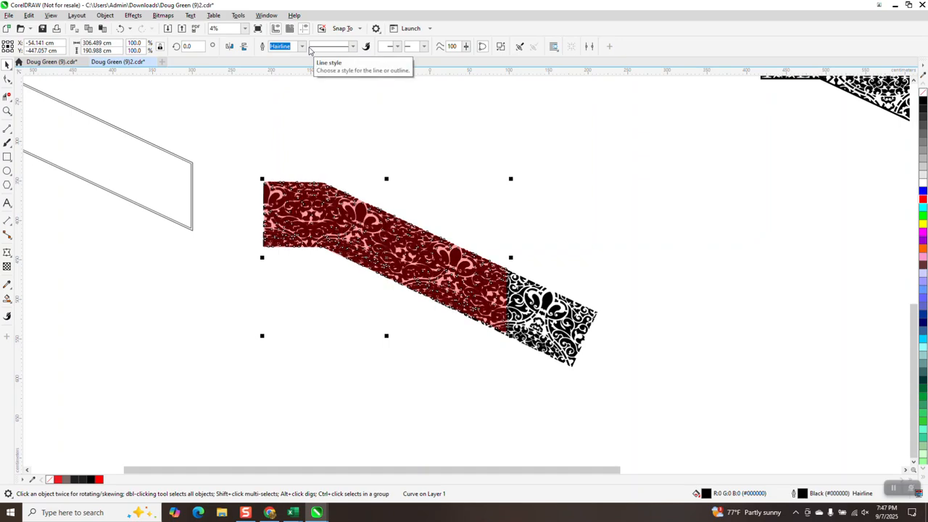
Step: Move the cropped pattern copy clear of the original and delete it together with the transparent red shape
key(Right)
key(Right)
key(Right)
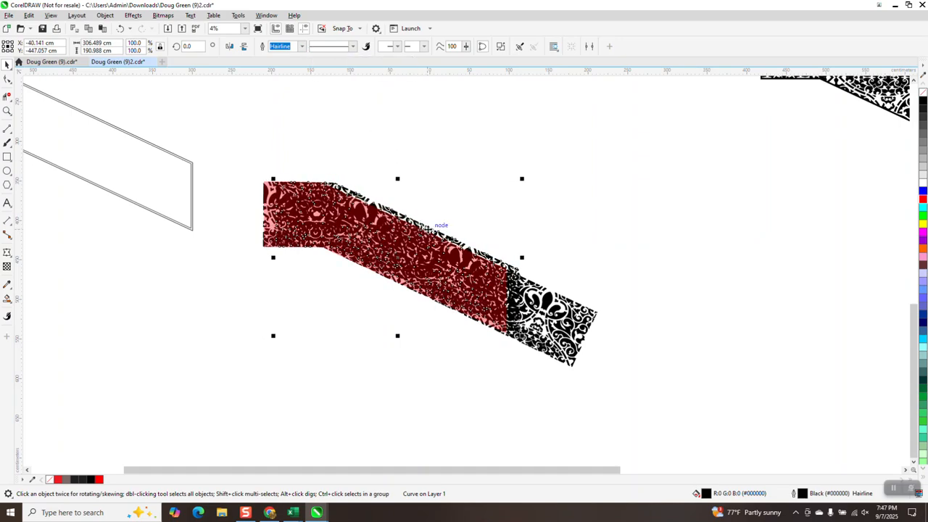
drag(435, 221, 543, 150)
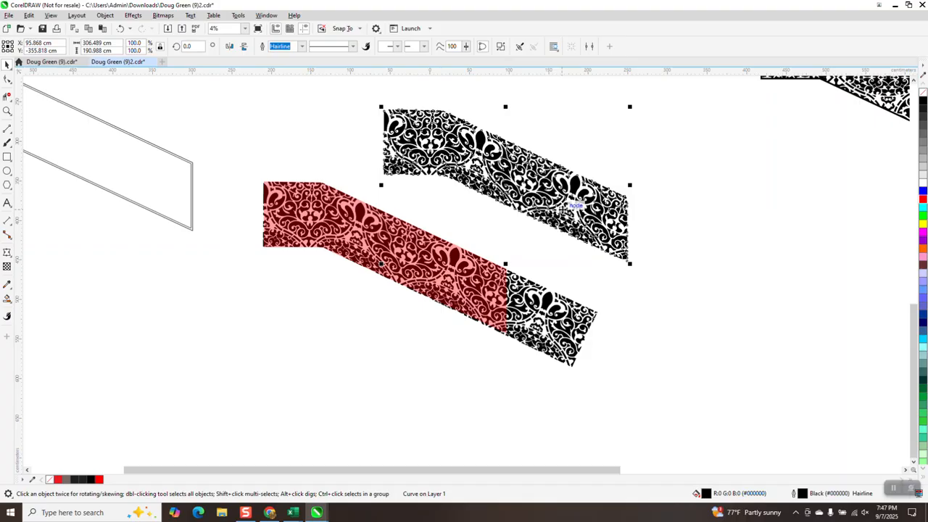
scroll(564, 209, down, 2)
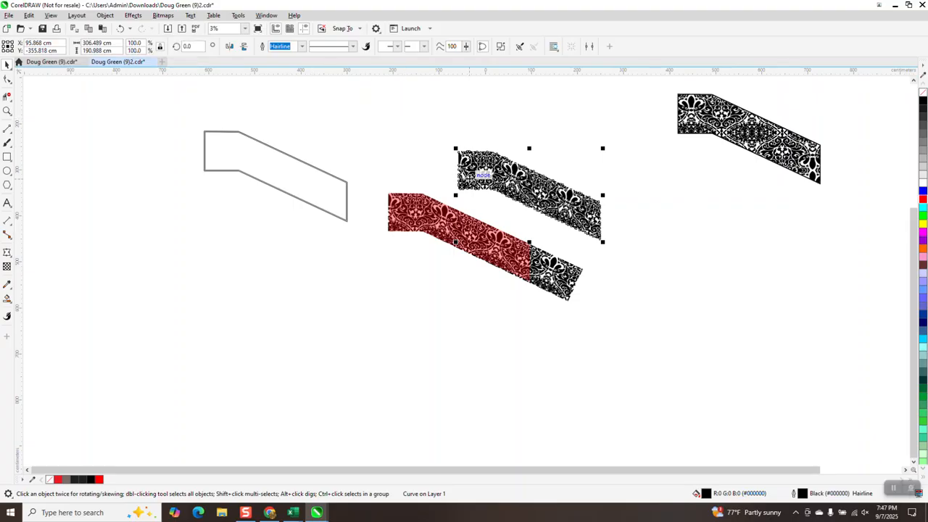
key(Delete)
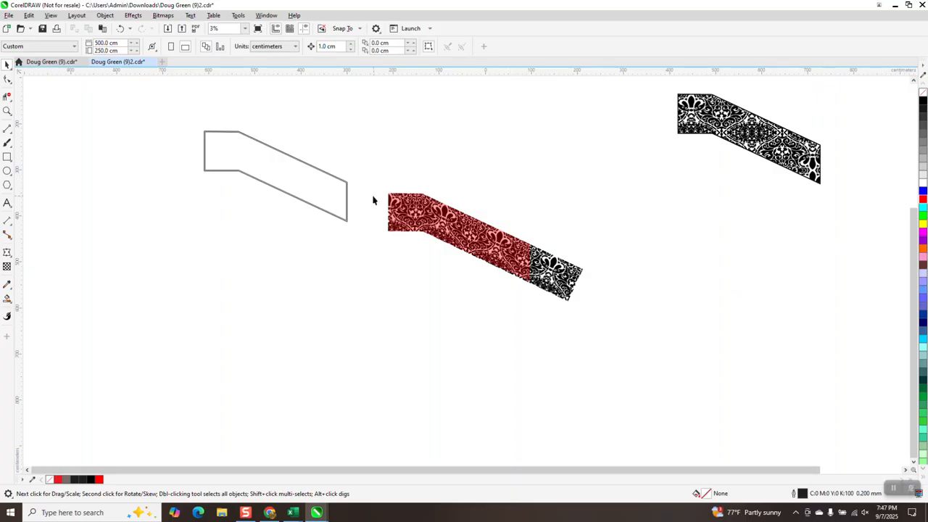
click(390, 206)
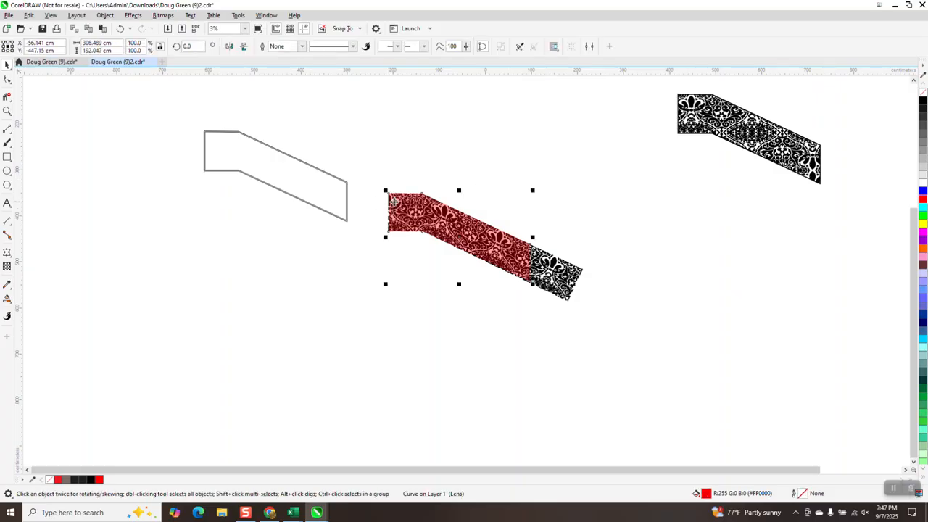
key(Delete)
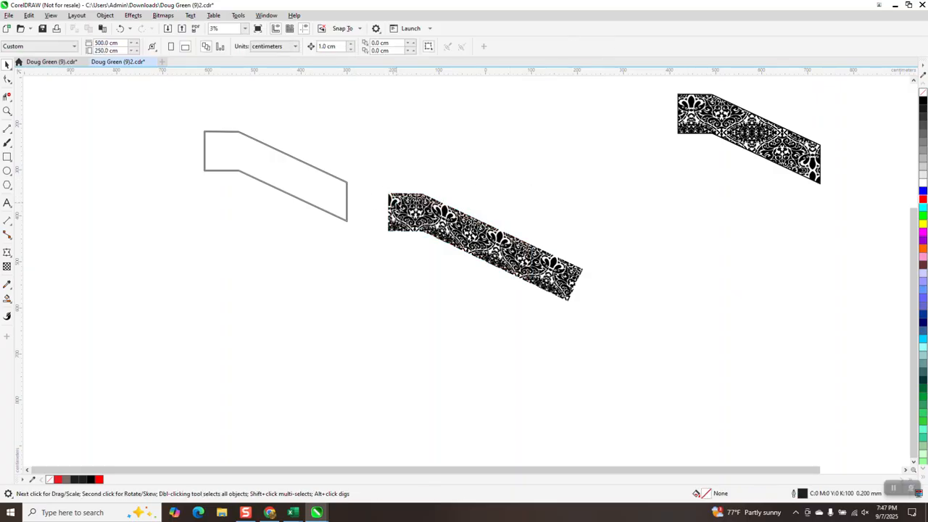
Step: Move the bent pattern onto the empty bent frame and nudge it 4 cm down and 1 cm left to align with the inner outline
click(424, 195)
drag(424, 195, 235, 135)
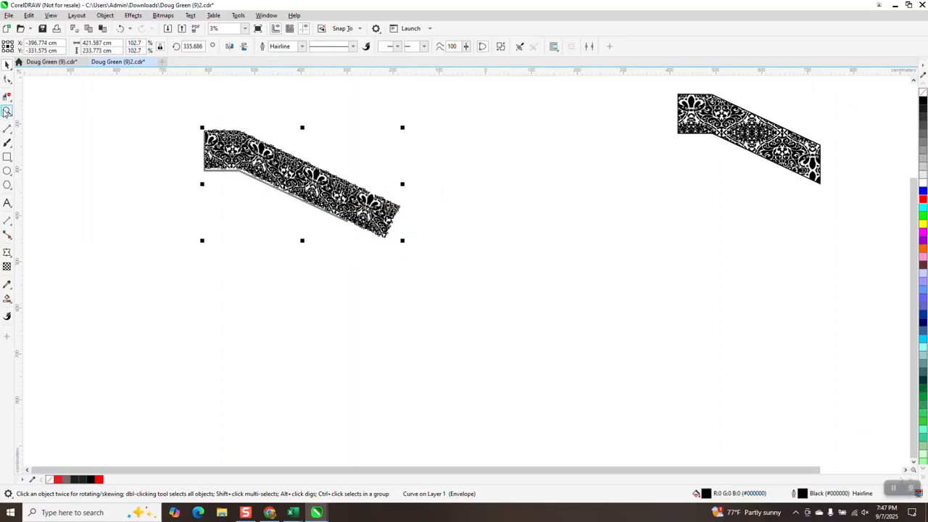
click(6, 111)
drag(182, 120, 315, 223)
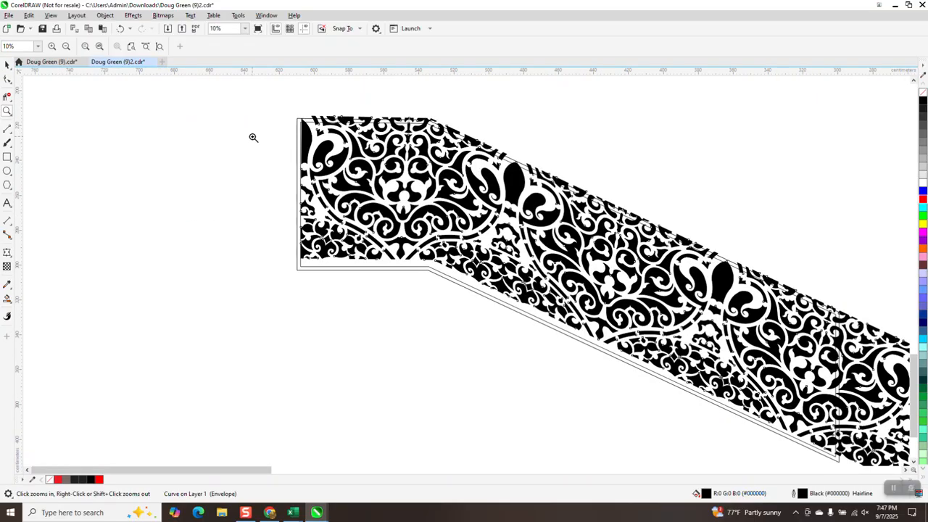
click(8, 65)
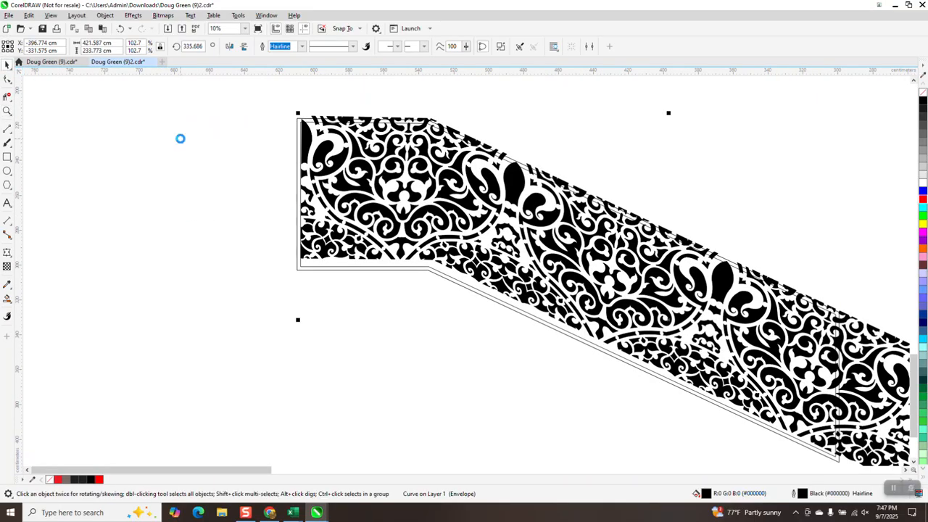
key(Down)
key(Down)
key(Down)
key(Down)
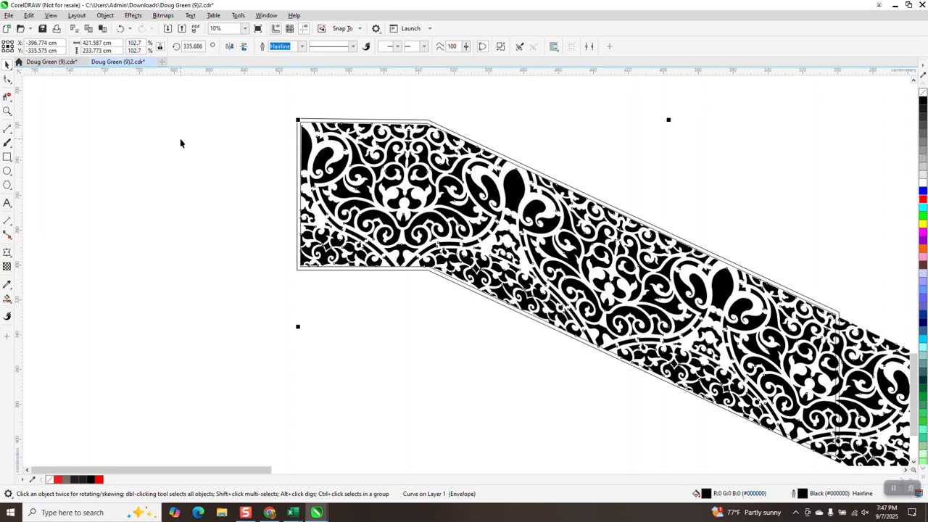
scroll(123, 114, down, 4)
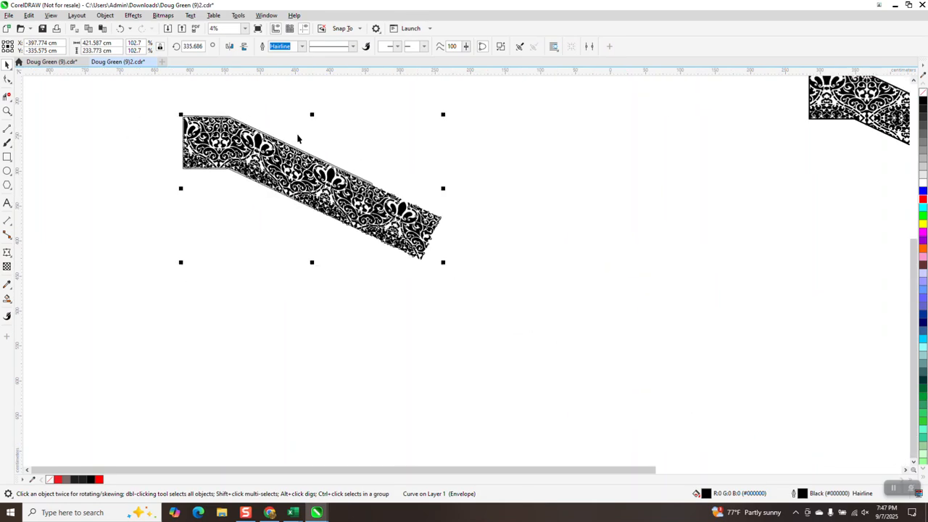
Step: Set the nudge distance to 50 cm and nudge the pattern 300 cm to the right, clear of the frame
click(359, 123)
click(335, 46)
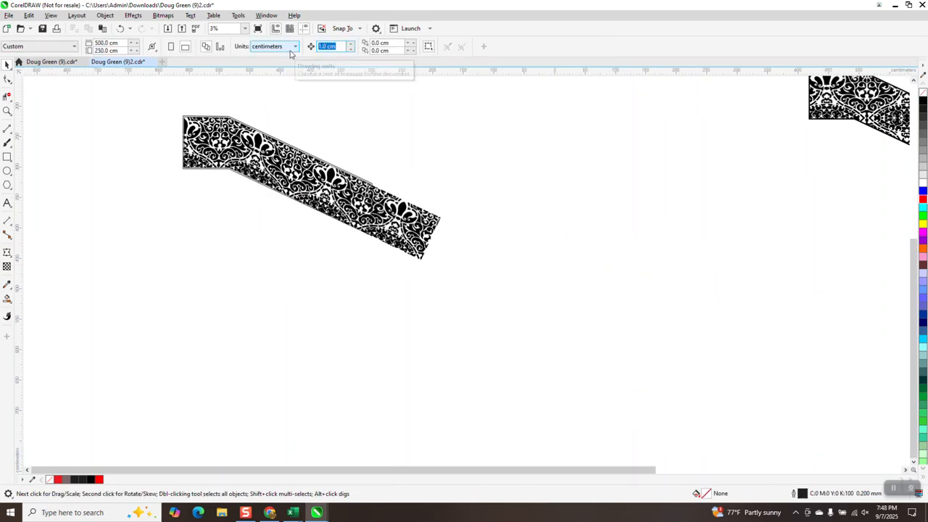
text(50)
key(Return)
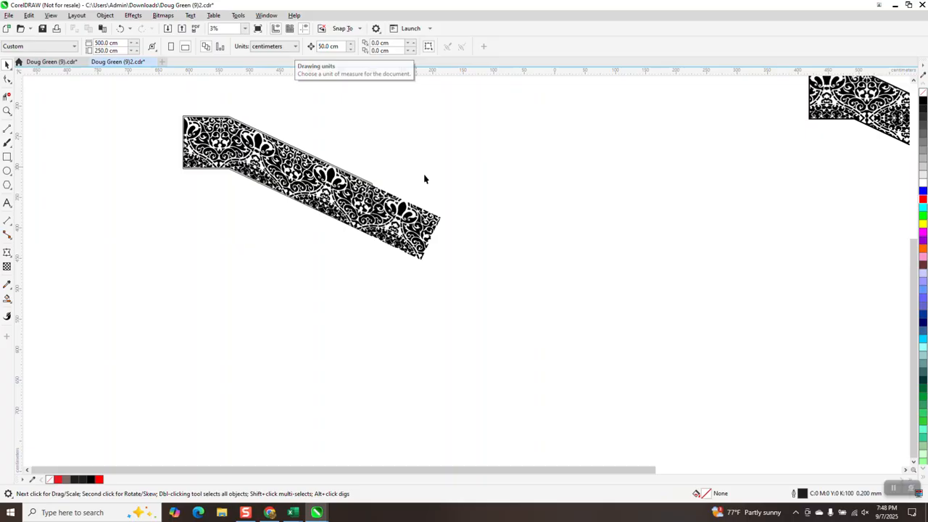
click(424, 221)
key(Right)
key(Right)
key(Right)
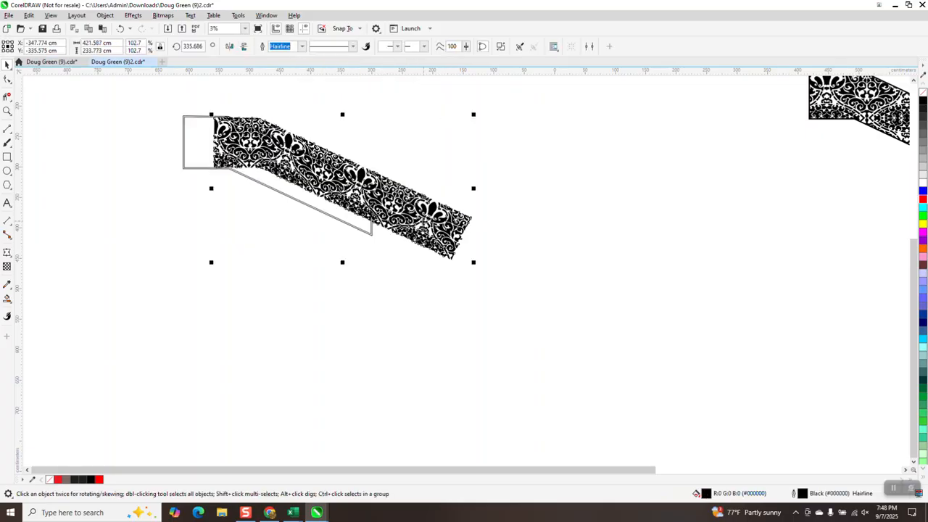
key(Right)
key(Right)
key(Right)
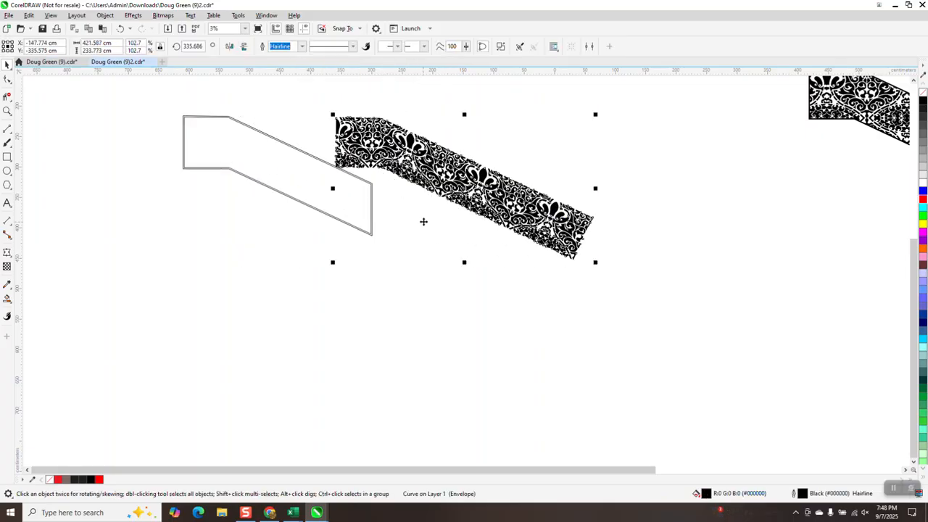
Step: Use Smart Fill to create a shape from the bent frame's inner area and colour it red
click(7, 298)
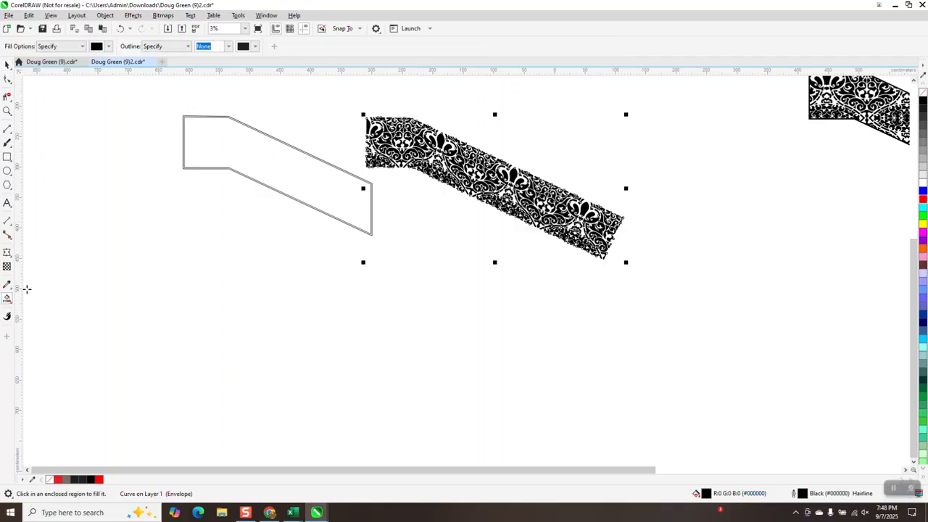
click(364, 150)
click(923, 200)
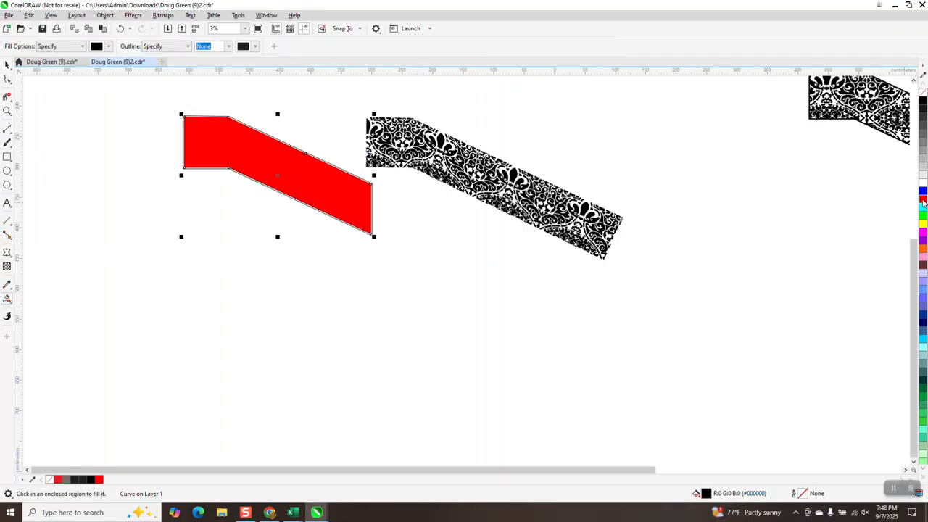
Step: Nudge the red shape 300 cm to the right so it lies over the pattern
key(Right)
key(Right)
key(Right)
key(Right)
key(Right)
key(Right)
key(Right)
key(Right)
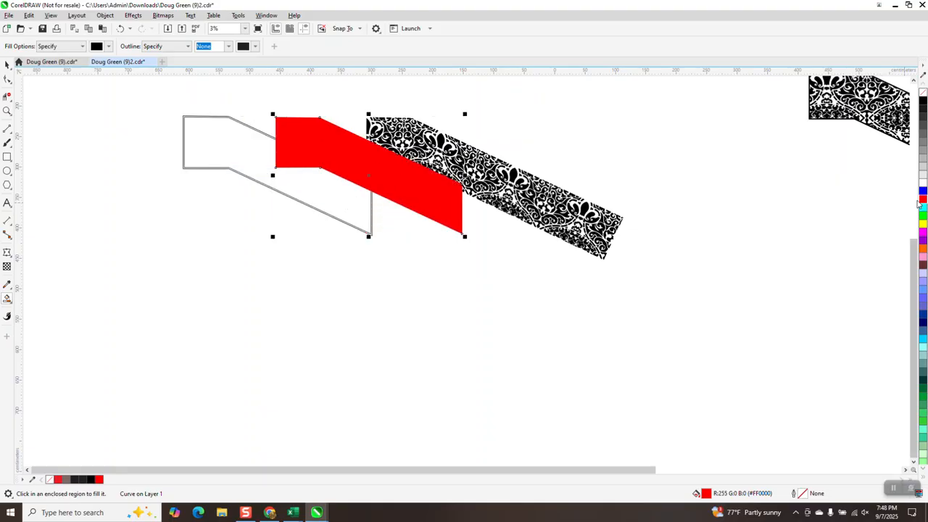
key(Right)
key(Right)
key(Right)
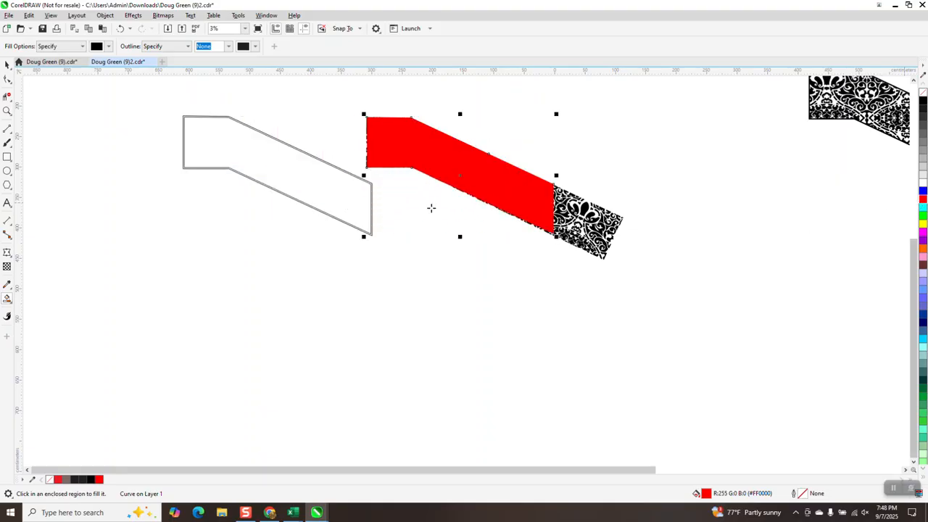
Step: Apply a uniform transparency of 79 to the red shape and check its upper corner against the pattern
click(7, 267)
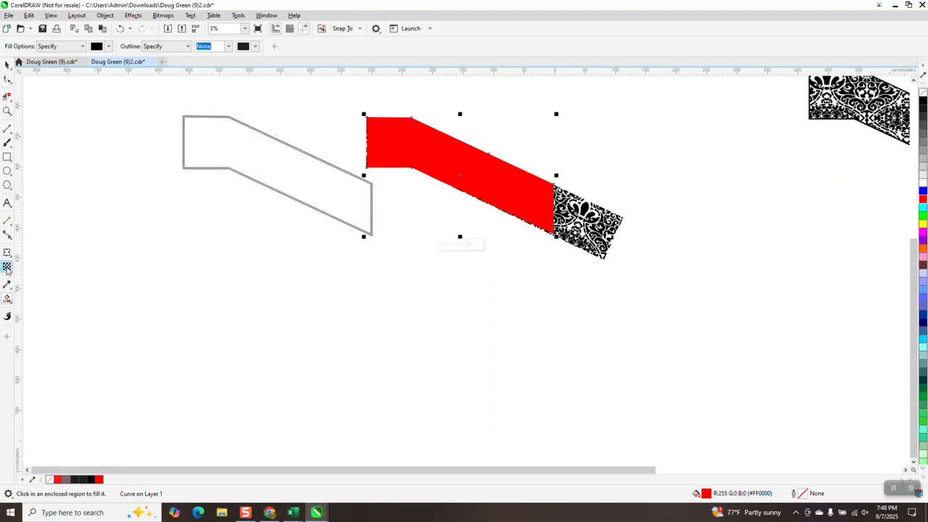
drag(441, 250, 462, 251)
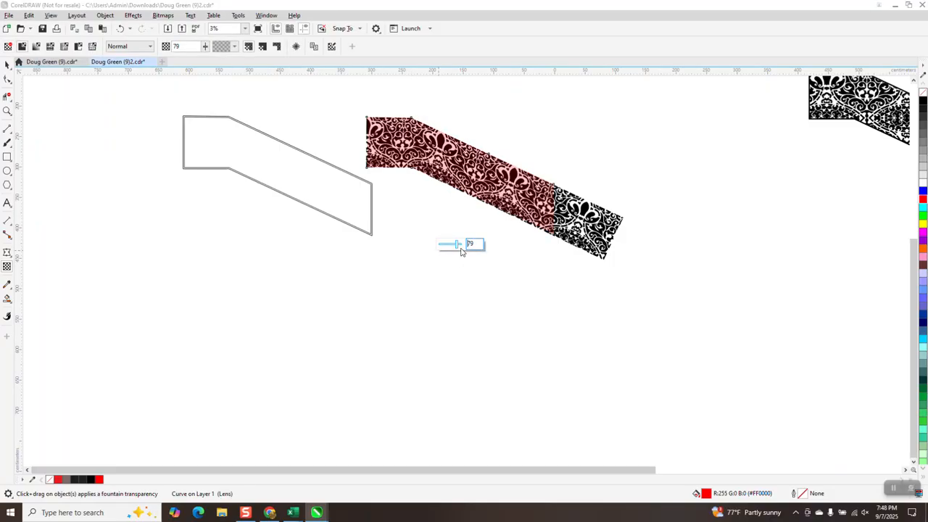
click(8, 111)
drag(361, 113, 600, 299)
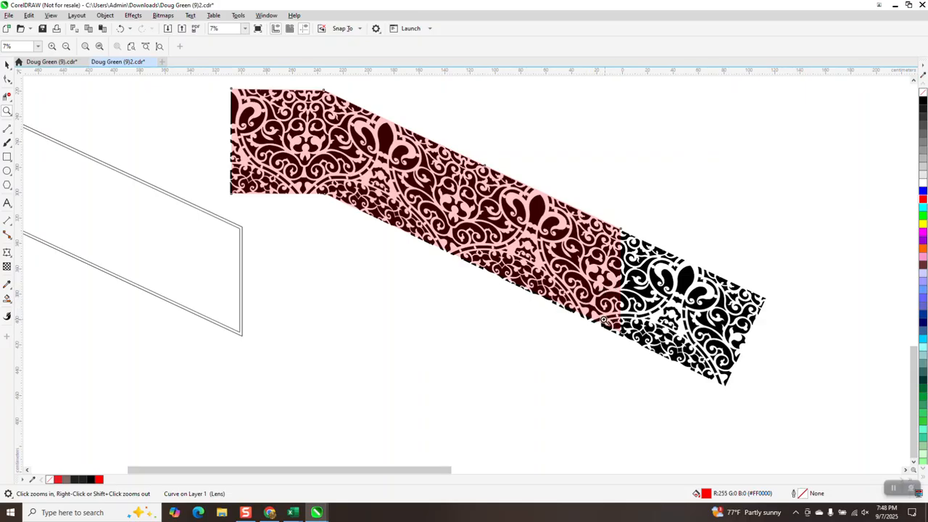
drag(608, 213, 635, 246)
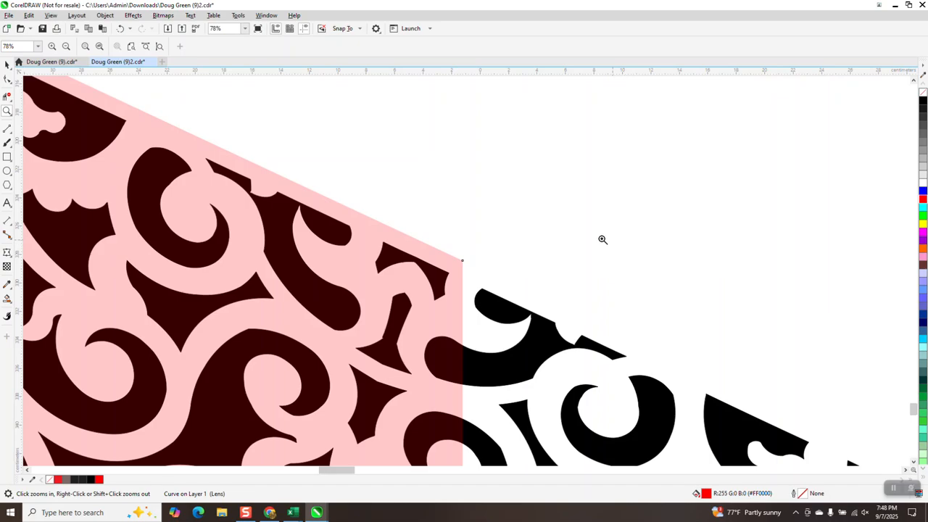
scroll(570, 229, down, 8)
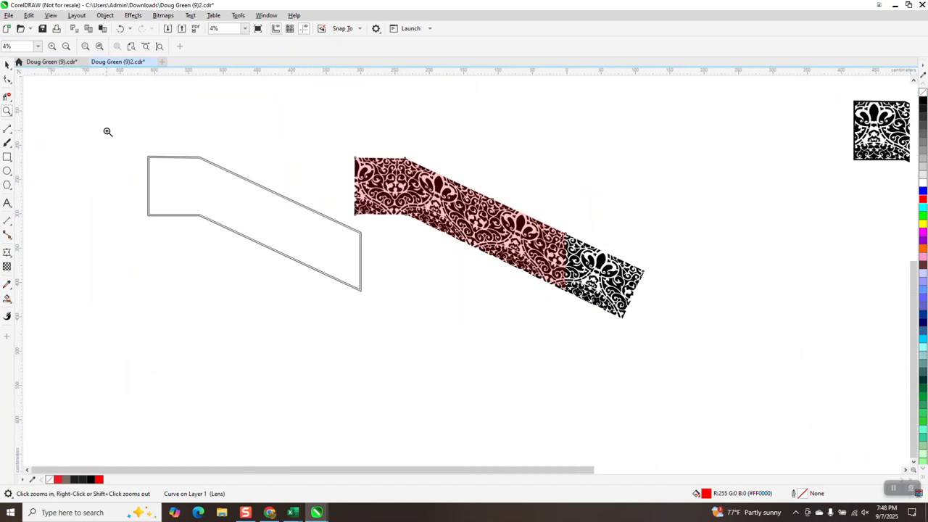
Step: Select the pattern and the transparent red shape together and intersect them
click(8, 63)
drag(313, 129, 692, 355)
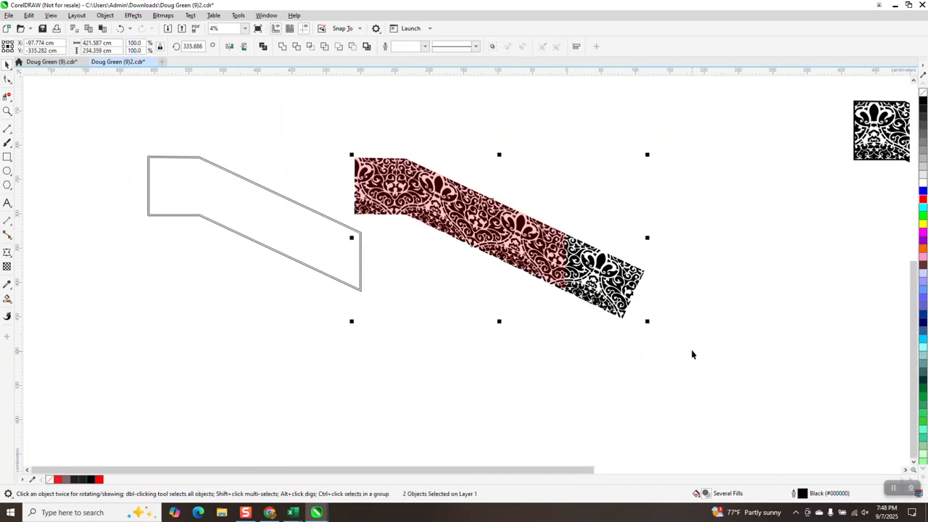
click(311, 47)
Step: Nudge the intersected pattern 300 cm to the left into the bent frame and check its fit inside the inner outline
key(Left)
key(Left)
key(Left)
key(Left)
key(Left)
key(Left)
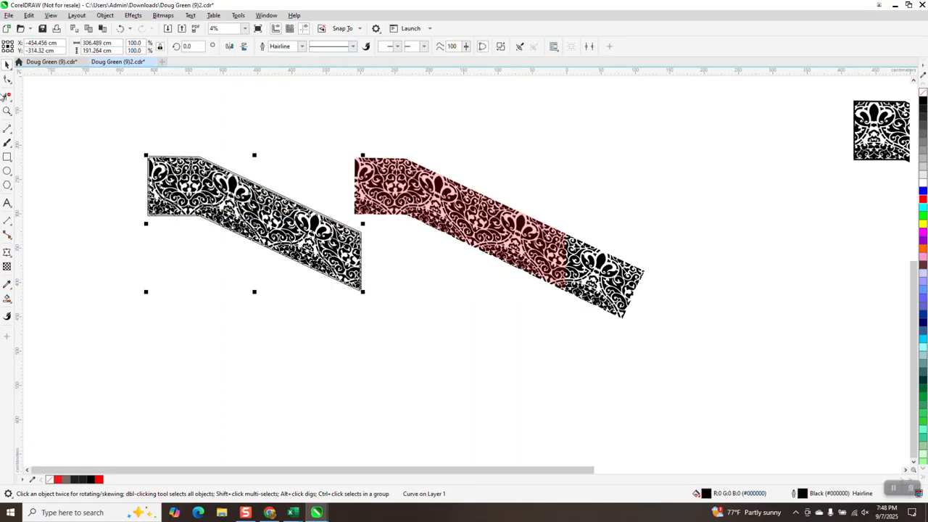
click(8, 111)
drag(116, 149, 279, 271)
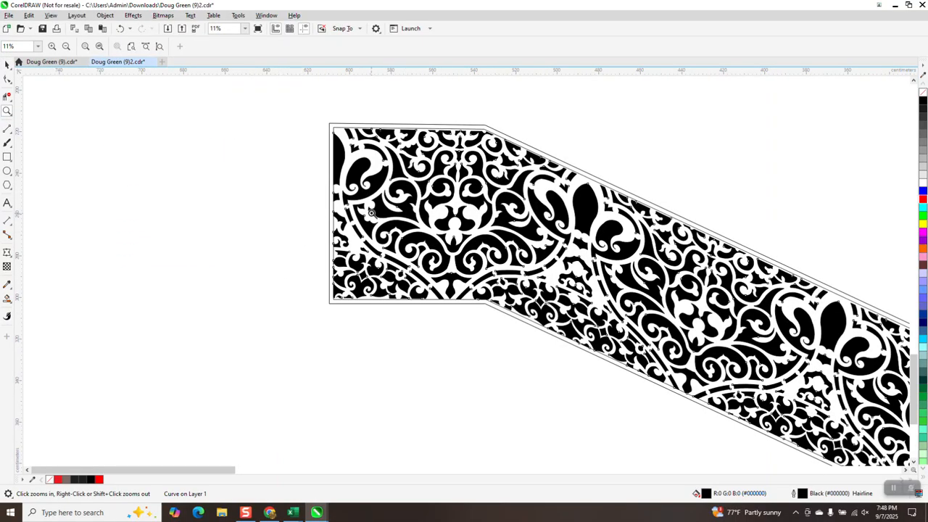
scroll(533, 272, down, 1)
scroll(522, 258, down, 6)
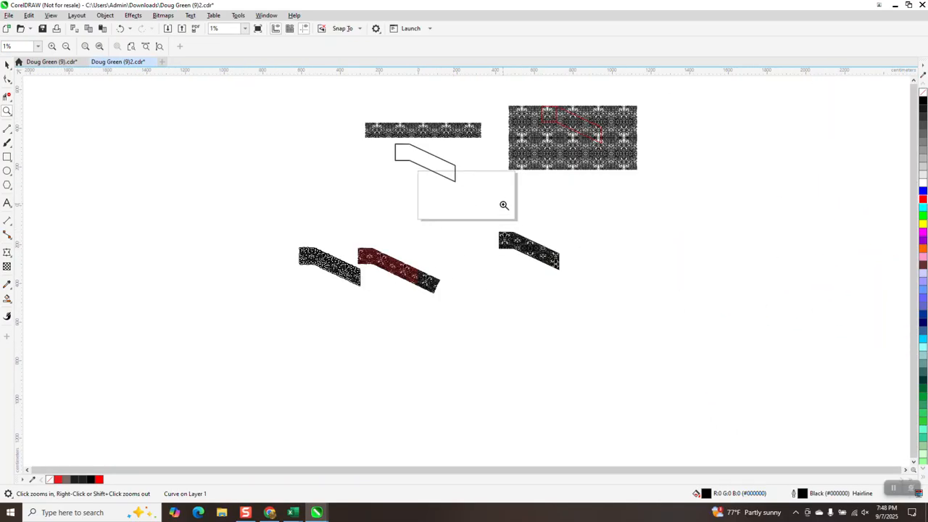
Step: Move the large repeating pattern block down and to the right, off the red bent outline
drag(489, 223, 564, 287)
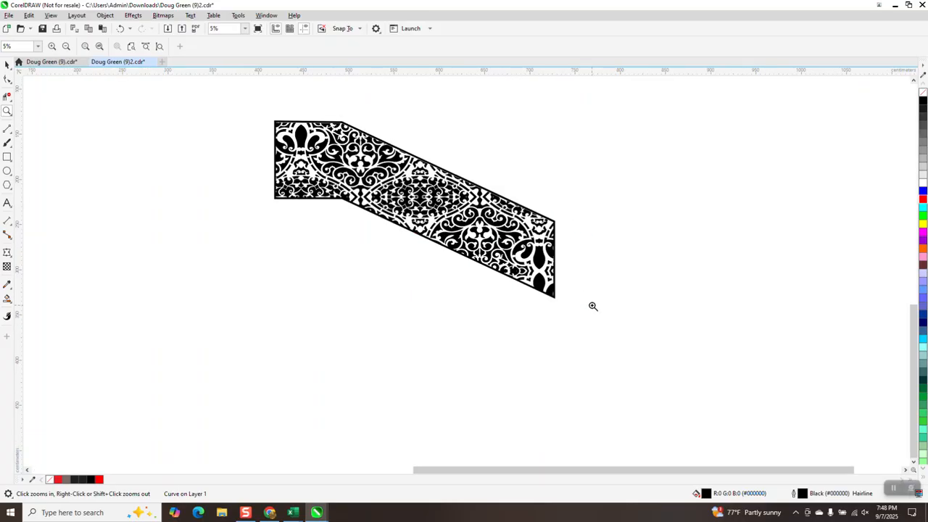
right_click(425, 323)
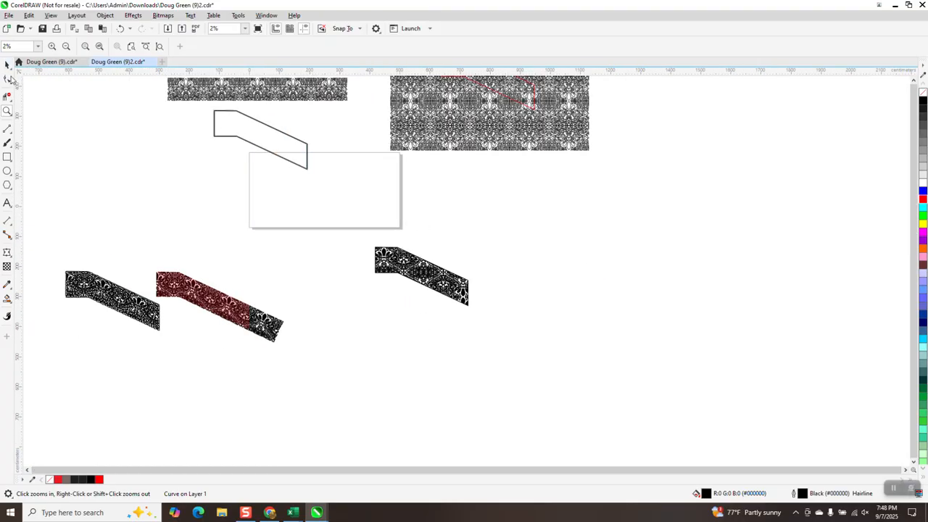
click(8, 64)
drag(472, 147, 562, 252)
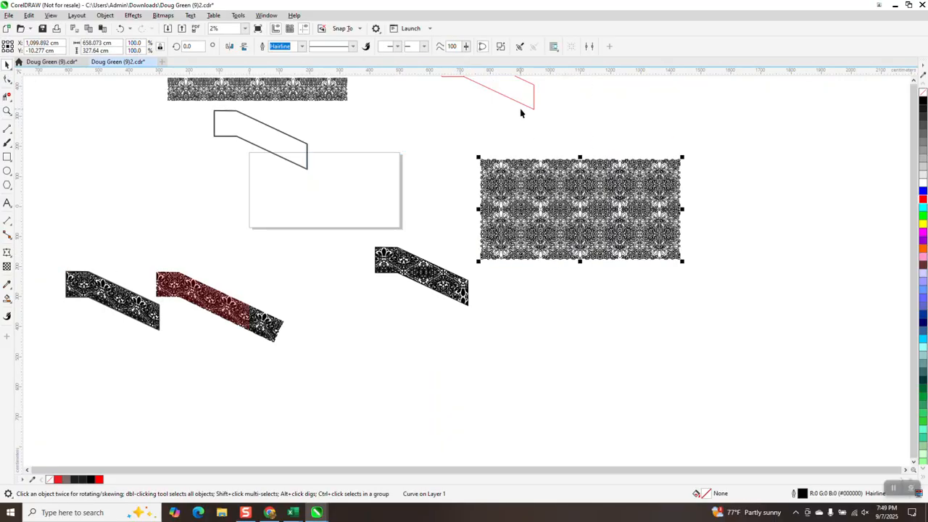
scroll(568, 209, down, 1)
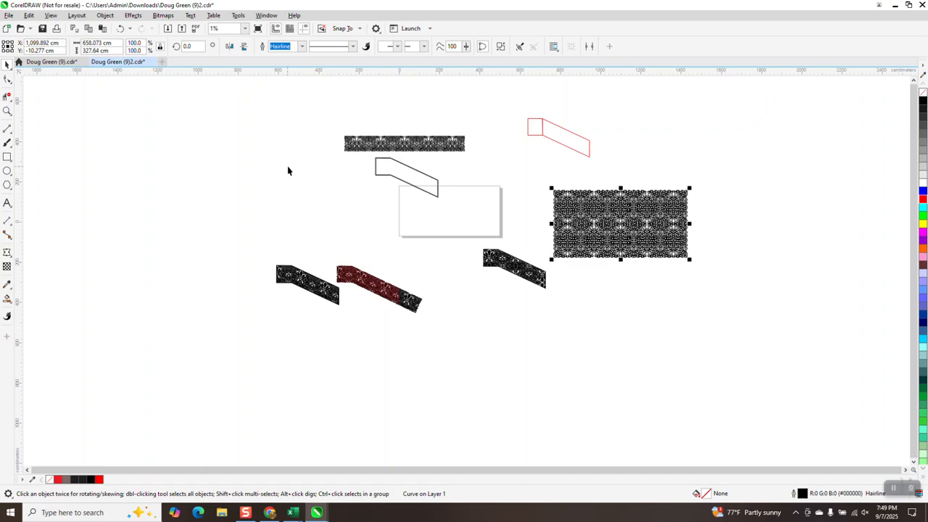
Step: Draw a straight 2-point line about 82 cm long across the empty bent frame, joining the inner outline's upper and lower bend corners
click(7, 110)
drag(373, 152, 456, 221)
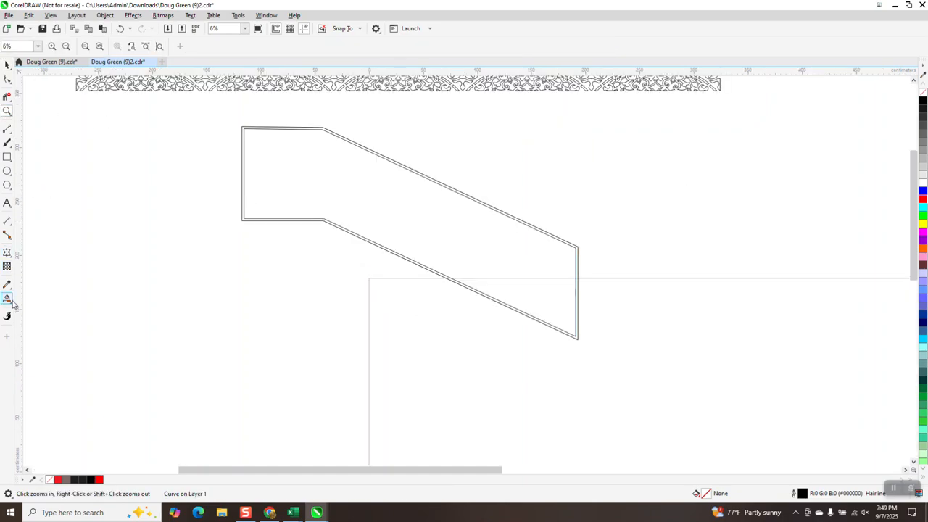
click(13, 134)
click(46, 139)
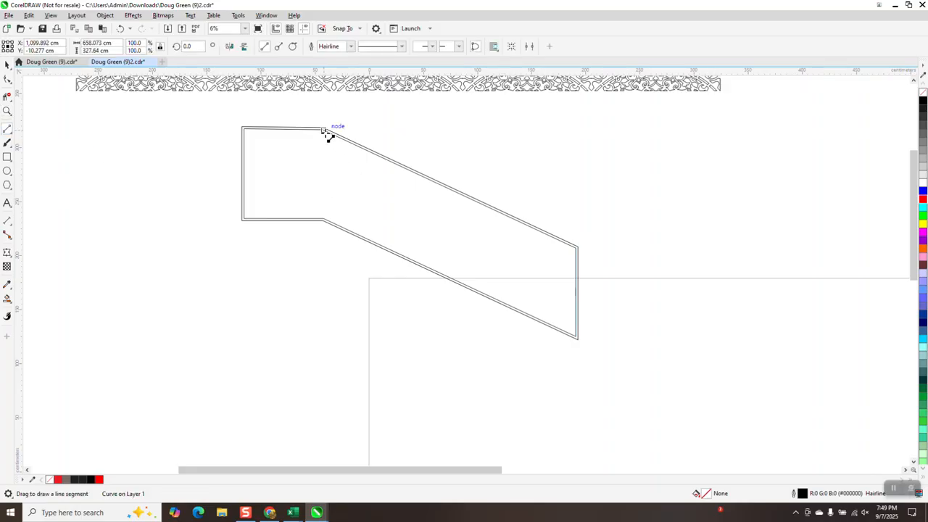
drag(325, 131, 324, 216)
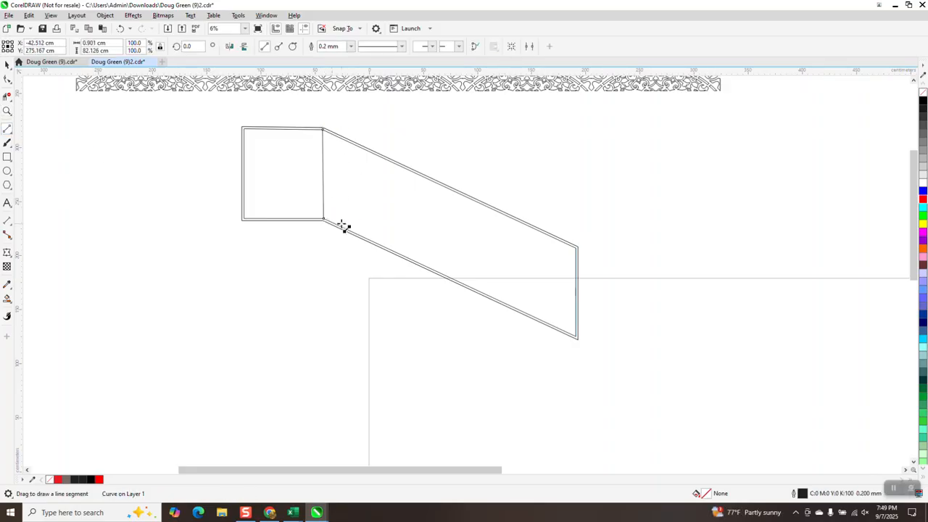
click(8, 298)
click(303, 187)
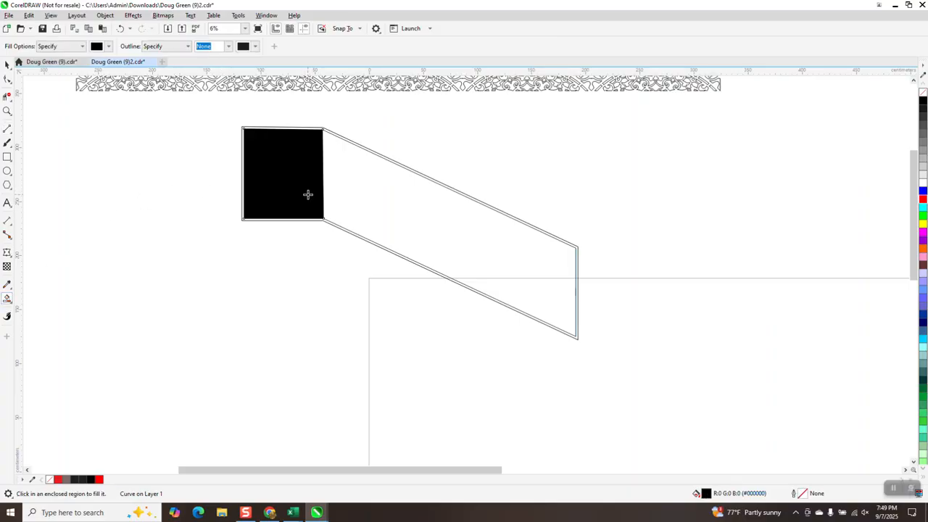
key(Right)
key(Right)
key(Right)
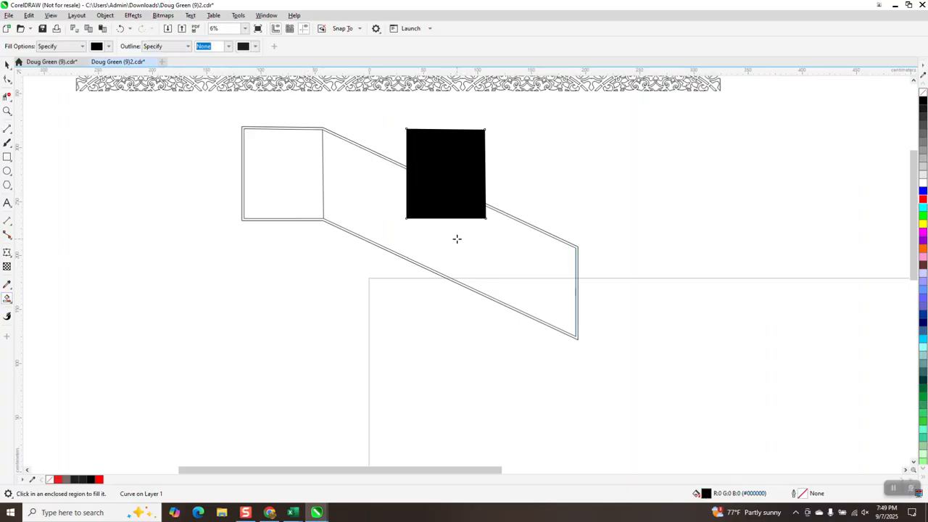
key(Delete)
Step: Set the nudge distance to 200 cm, smart-fill the frame's square section in black and move the fill 600 cm to the right
click(7, 64)
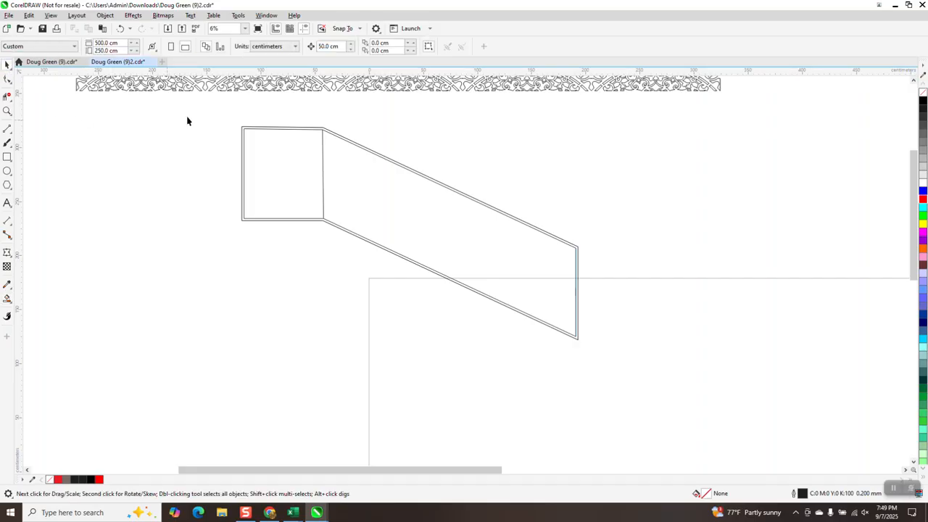
drag(339, 47, 324, 48)
text(200)
click(7, 298)
click(275, 193)
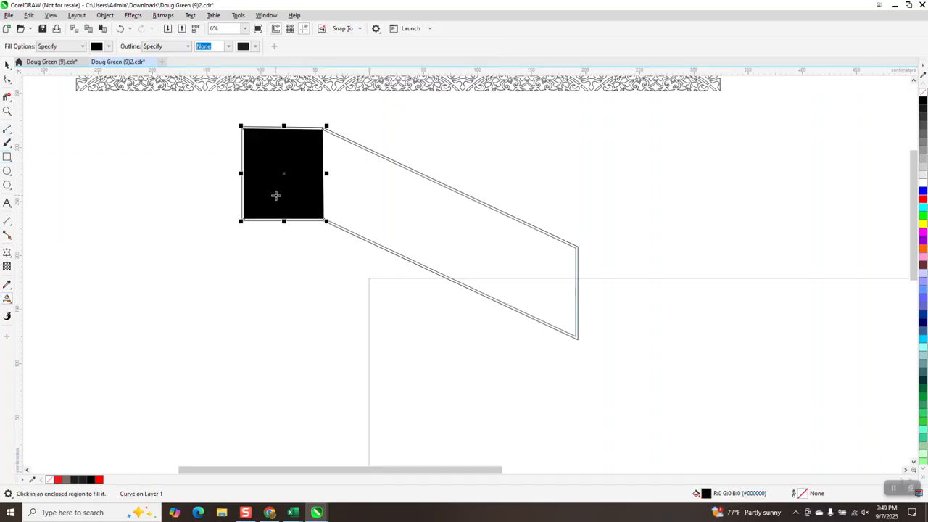
key(Right)
key(Right)
key(Right)
Step: Smart-fill the frame's sloped section in black and move it 600 cm right, against the square piece
click(414, 234)
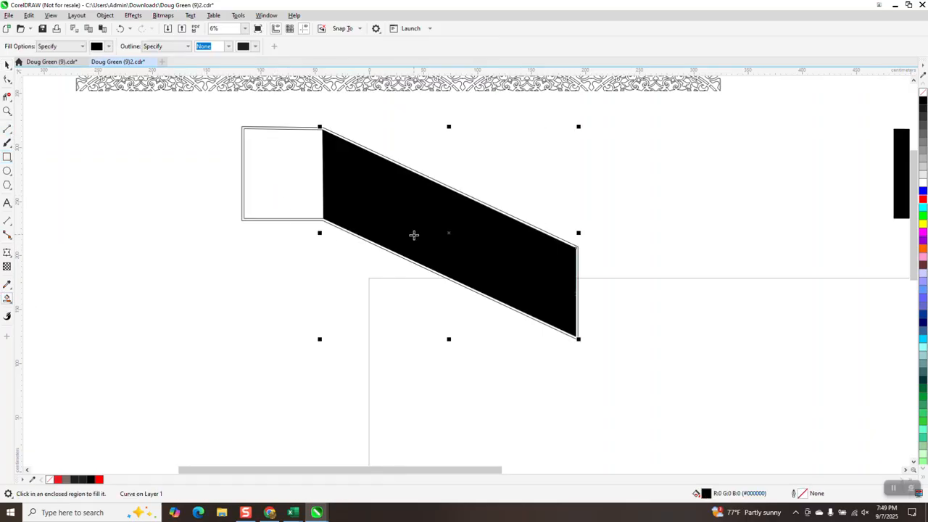
key(Right)
key(Right)
key(Right)
scroll(362, 248, down, 4)
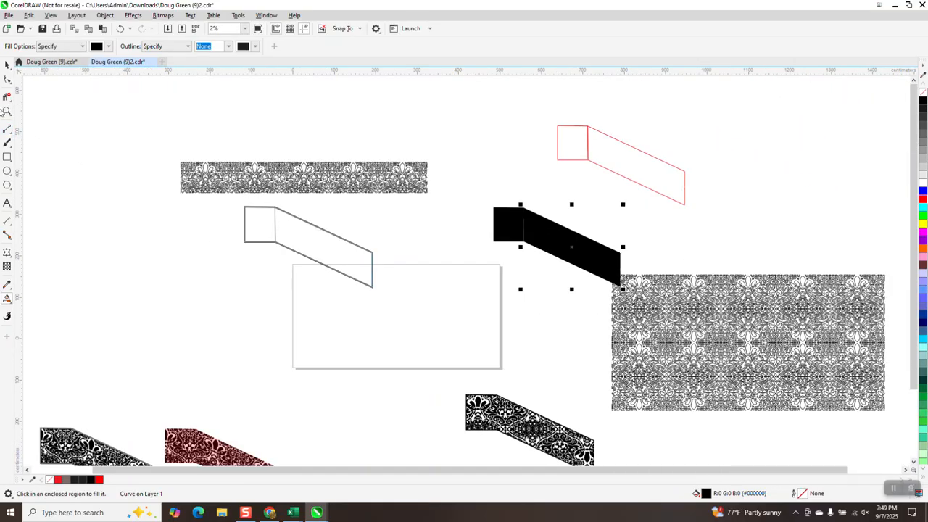
Step: Remove the fill from both black pieces and give them a black outline
click(7, 65)
drag(470, 194, 635, 324)
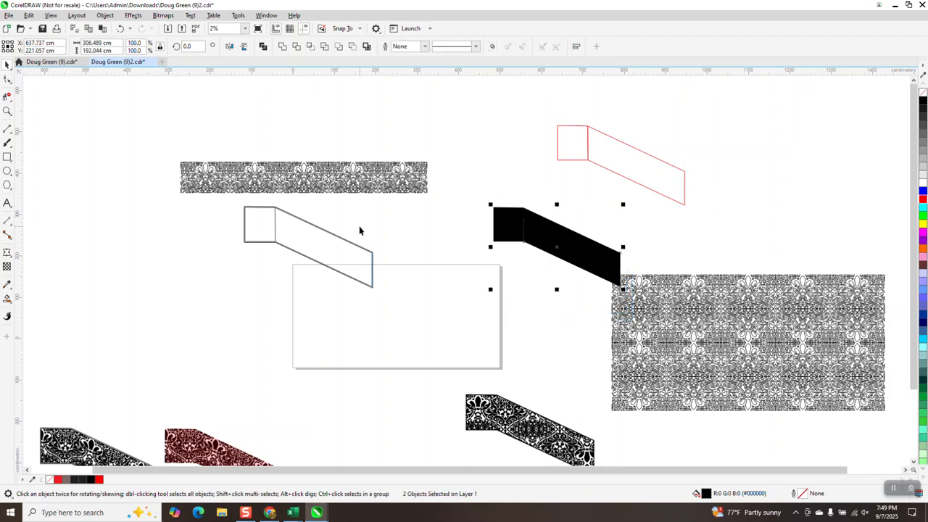
click(923, 93)
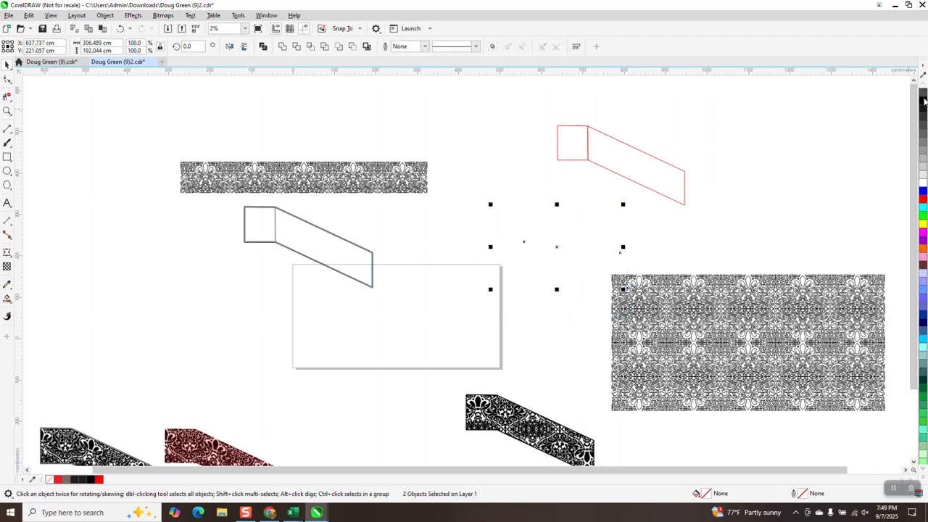
right_click(924, 106)
Step: Delete the dividing segment at the bend, smart-fill the joined outline in black and move the fill 400 cm to the right
click(7, 97)
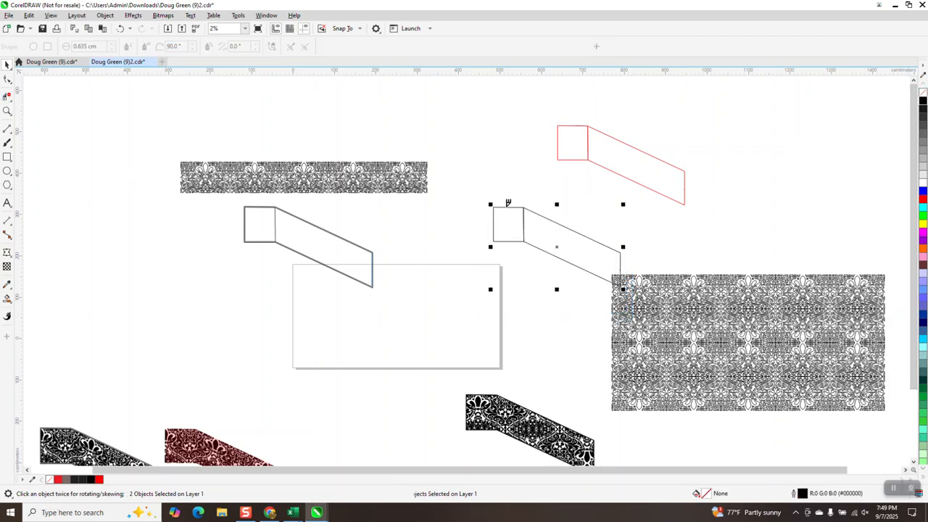
click(527, 225)
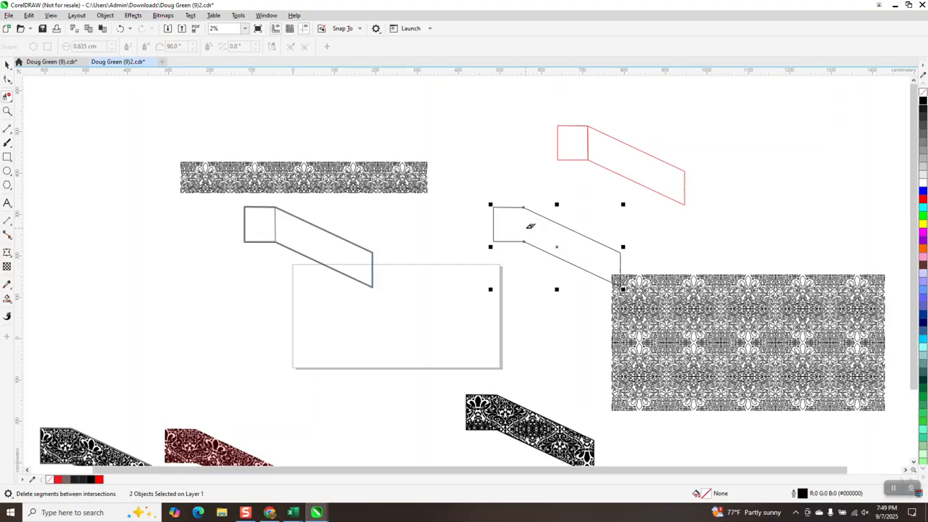
click(6, 298)
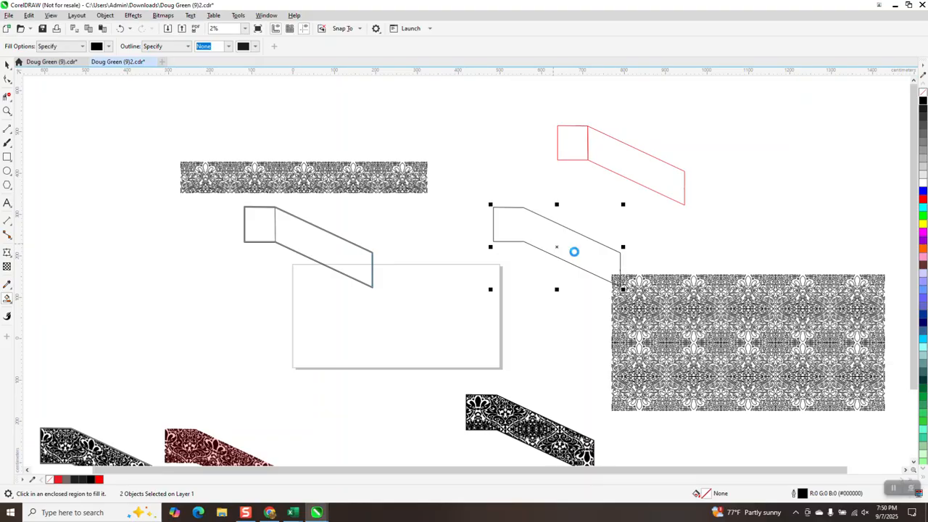
click(574, 251)
key(shift+Right)
key(shift+Right)
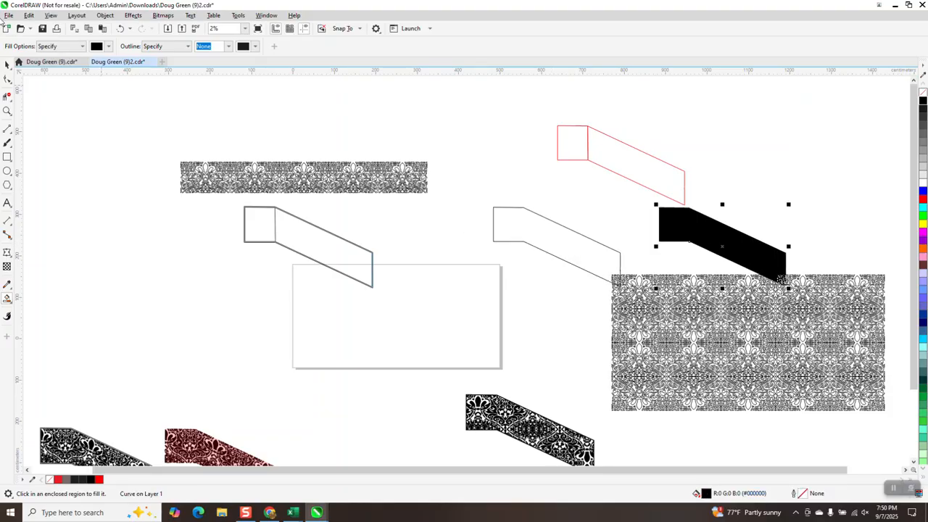
Step: Recolour the filled bent shape red and make it partly transparent
click(7, 64)
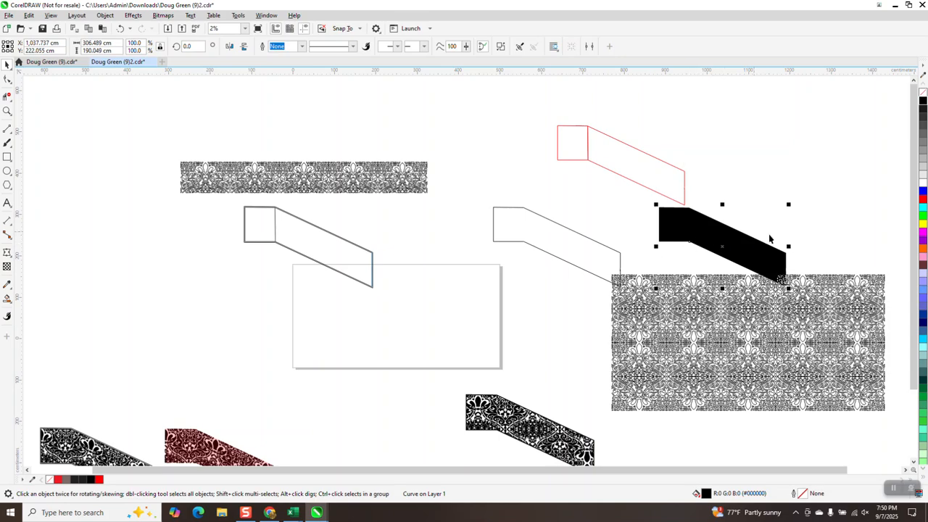
click(923, 198)
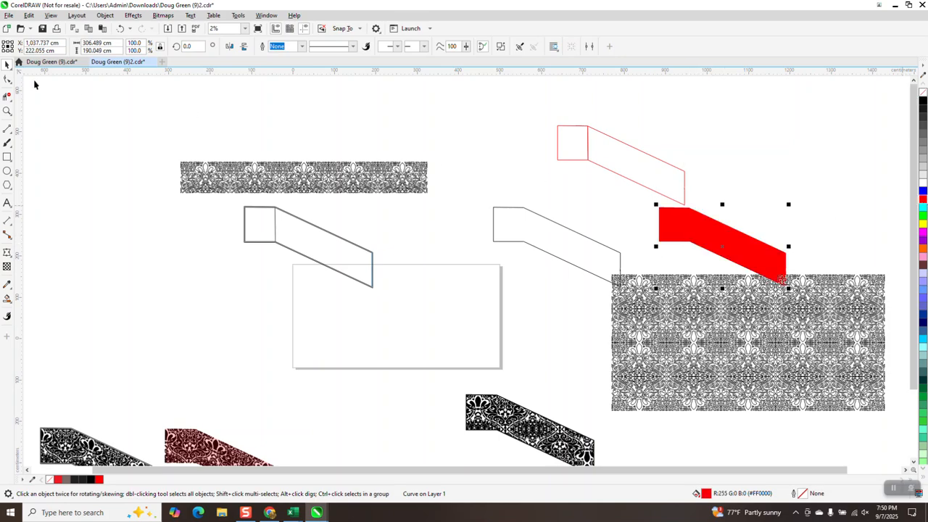
click(7, 266)
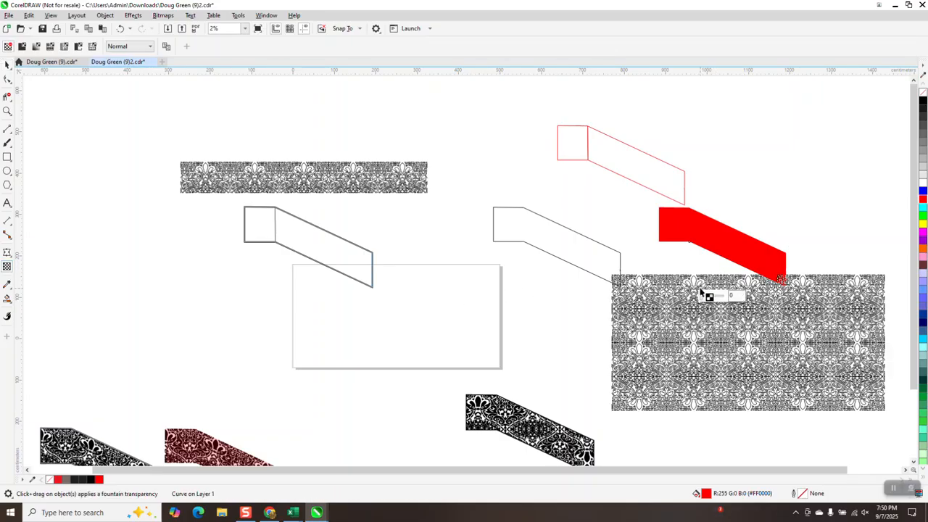
drag(702, 297, 716, 296)
Step: Place the transparent red shape over the large pattern block, aligning its top edge with the block's upper edge
click(10, 65)
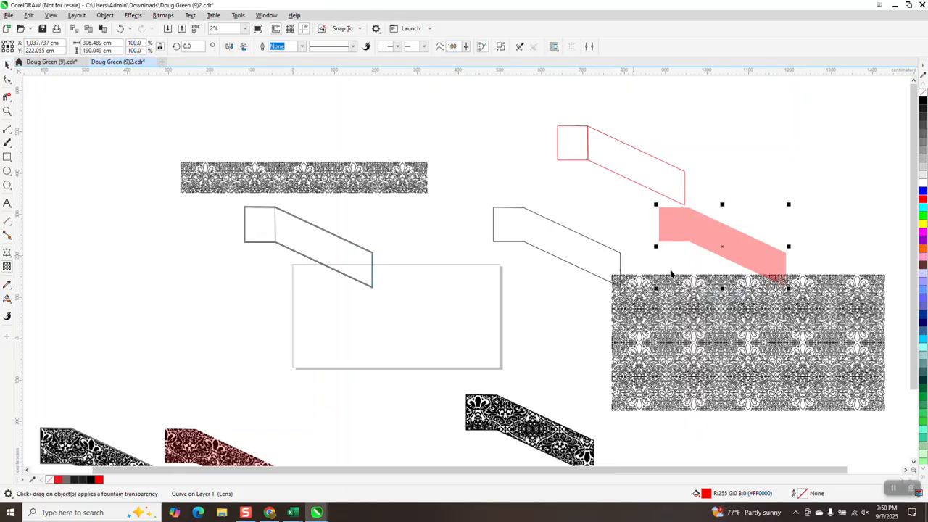
drag(722, 245, 735, 313)
click(8, 110)
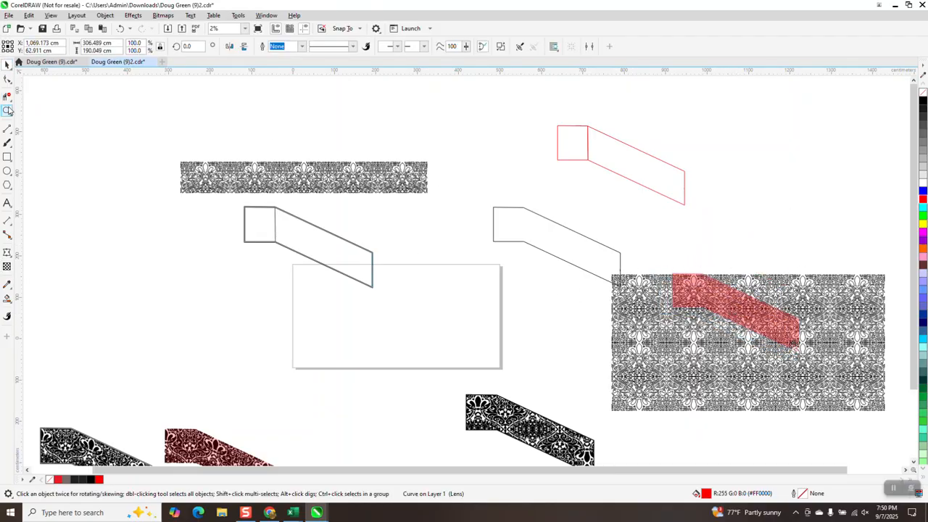
click(751, 324)
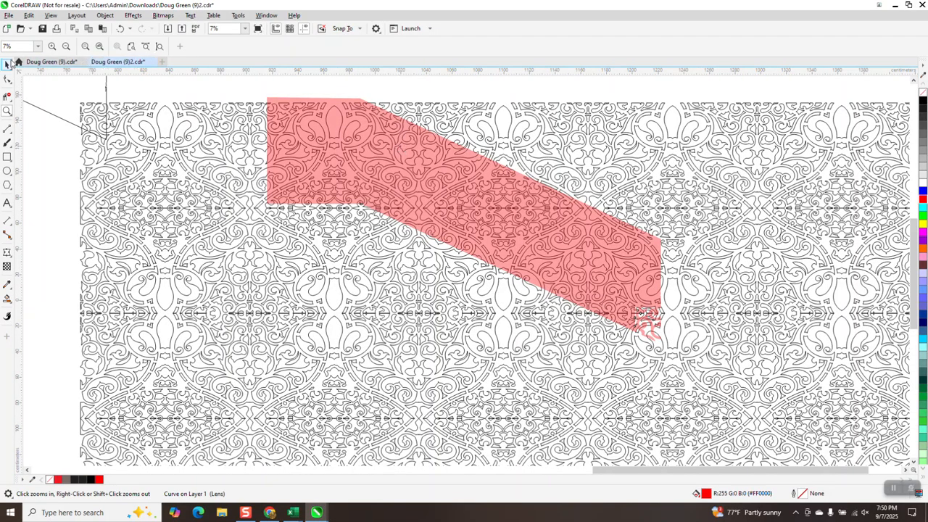
click(8, 64)
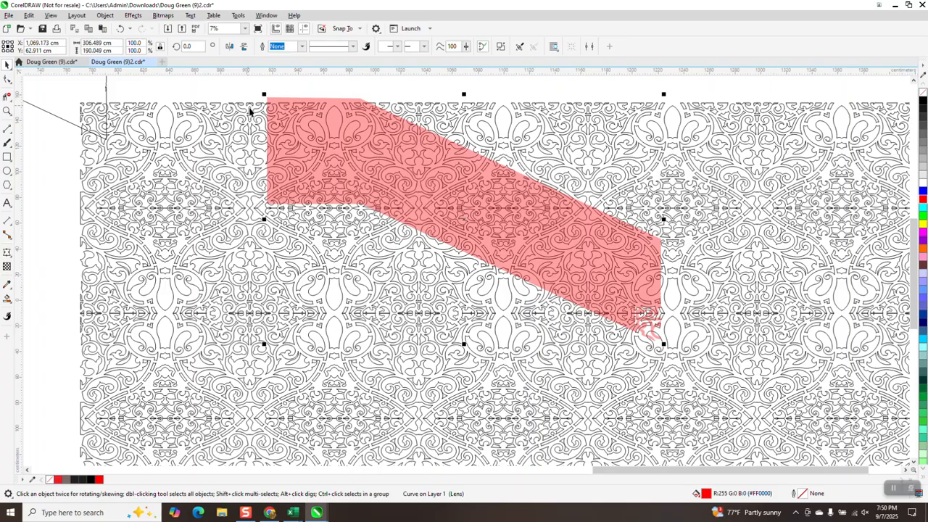
click(269, 102)
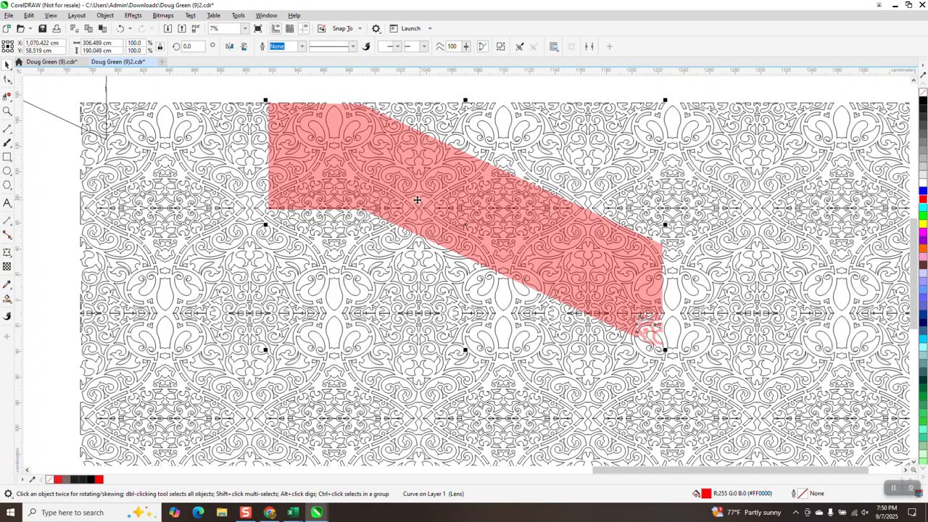
Step: Intersect the pattern block with the red shape and move the resulting cropped pattern 600 cm to the right
scroll(406, 195, down, 2)
scroll(403, 185, down, 3)
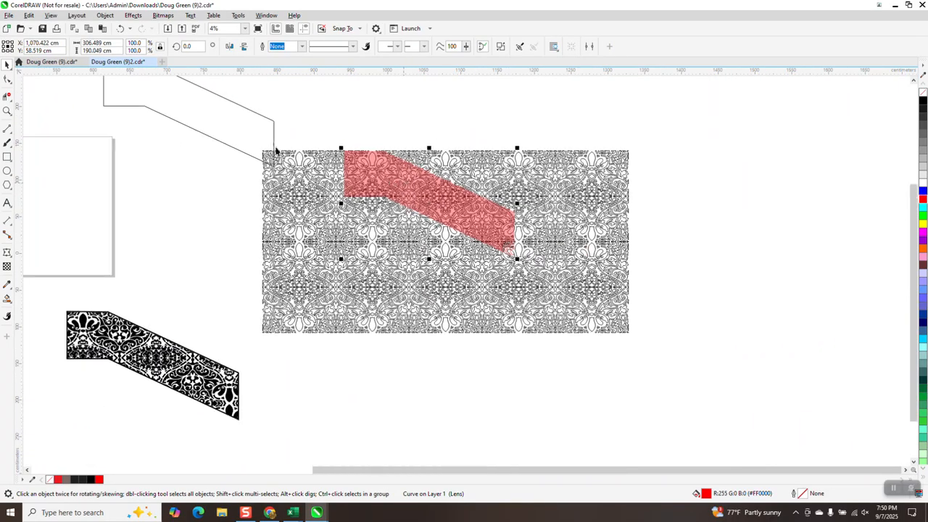
drag(240, 102, 664, 371)
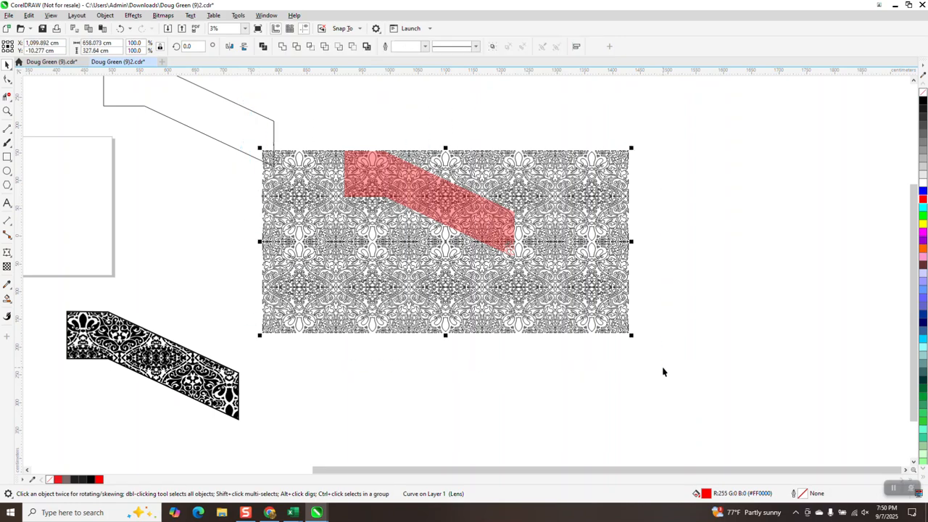
click(311, 48)
key(Right)
key(Right)
key(Right)
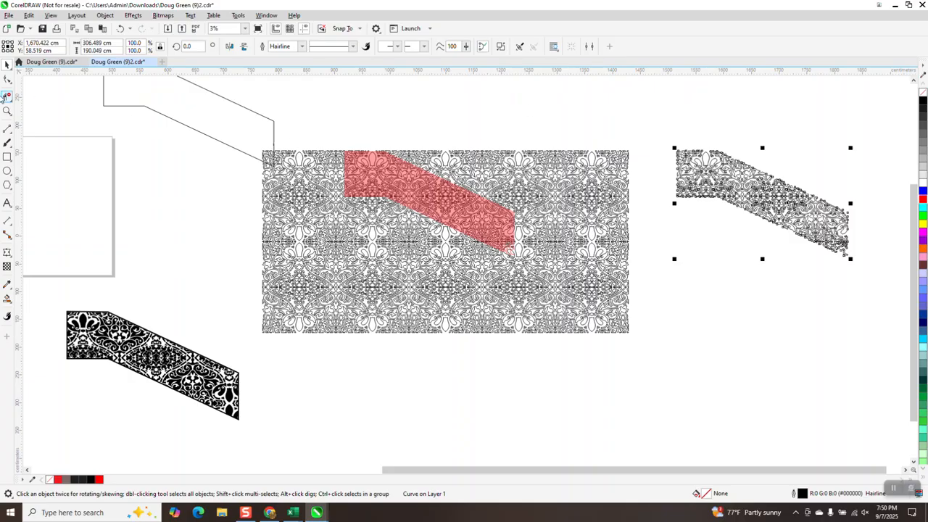
Step: Delete the stray horizontal segments crossing the motifs along the lower edge of the cropped pattern's square end, using Virtual Segment Delete
click(8, 111)
drag(685, 156, 835, 244)
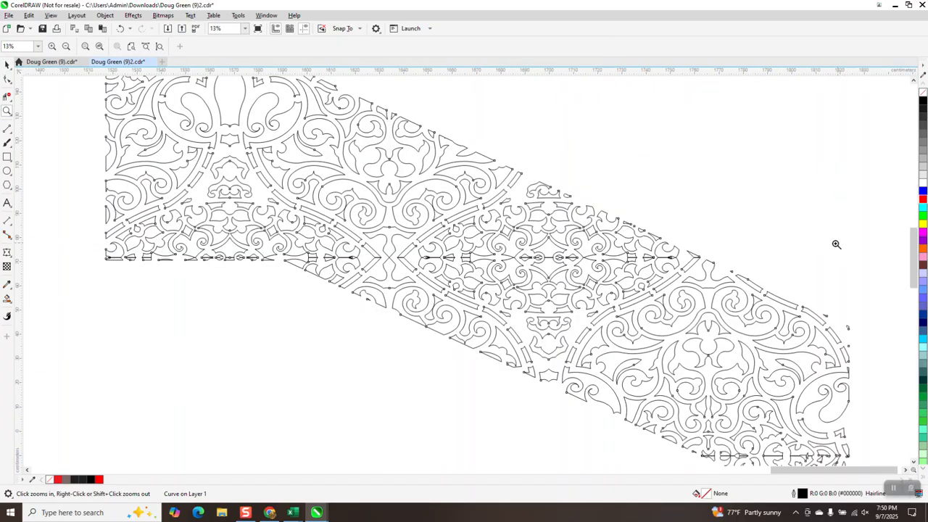
drag(104, 221, 227, 299)
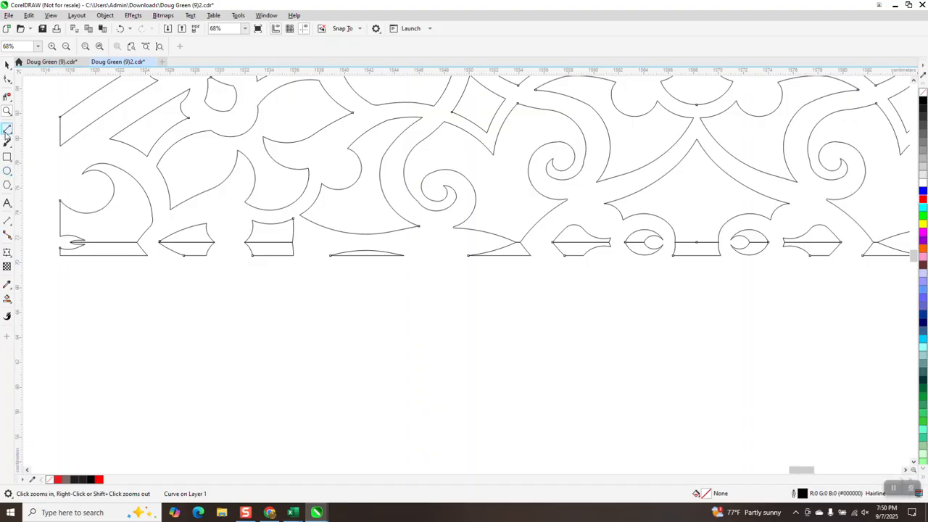
click(8, 97)
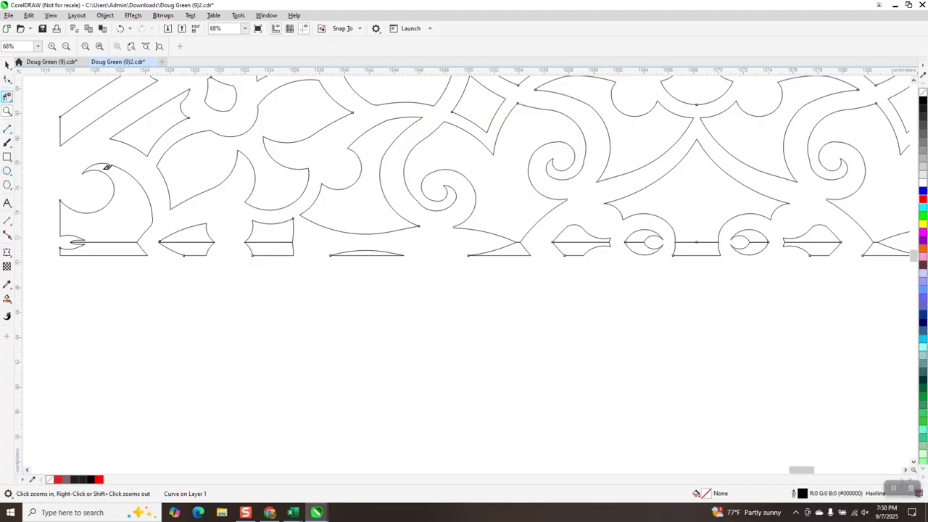
click(121, 243)
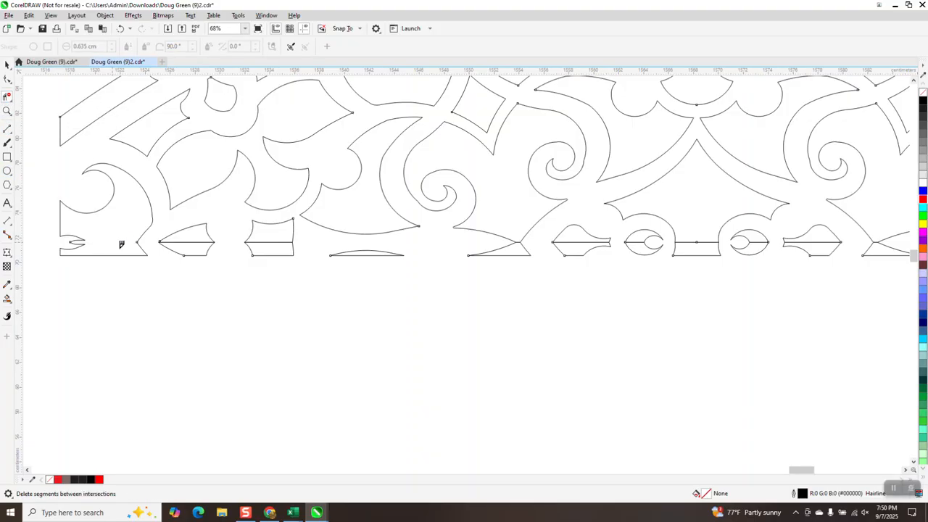
click(189, 243)
click(272, 243)
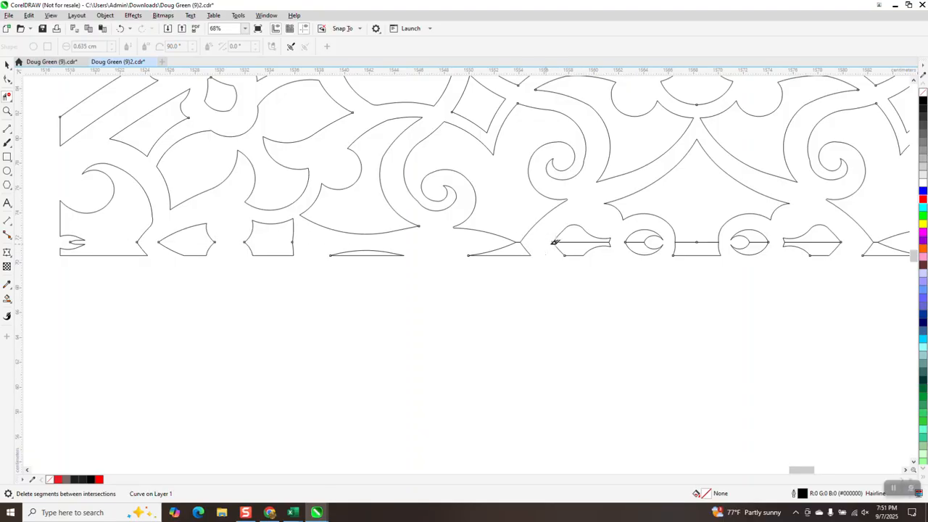
click(606, 240)
click(643, 241)
click(708, 240)
click(695, 242)
click(817, 241)
Step: Delete the stray horizontal segments crossing the small motifs just past the bend of the cropped pattern, using Virtual Segment Delete
scroll(823, 246, down, 3)
scroll(826, 259, down, 2)
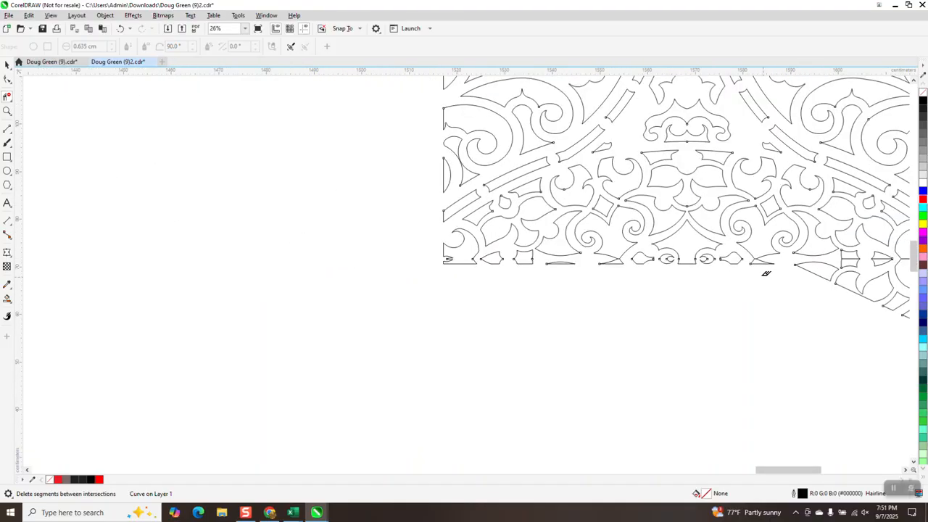
click(7, 110)
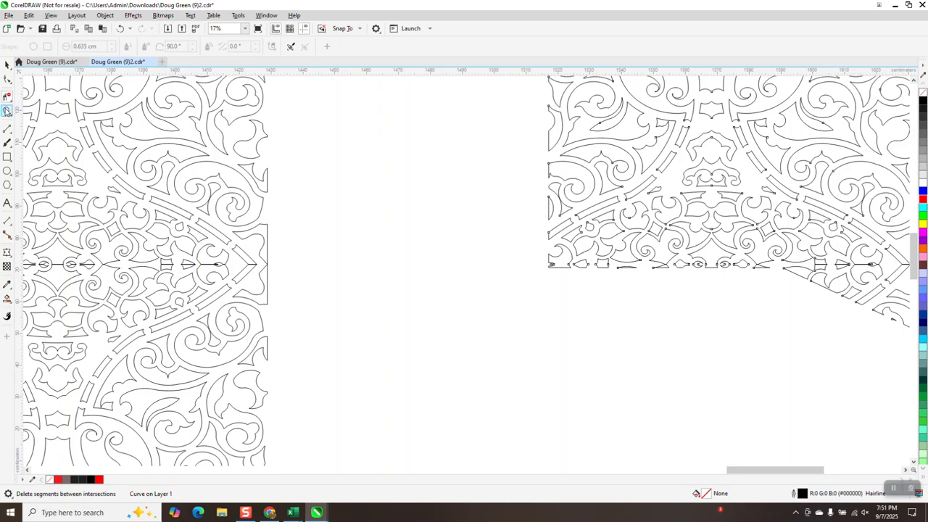
scroll(718, 265, down, 2)
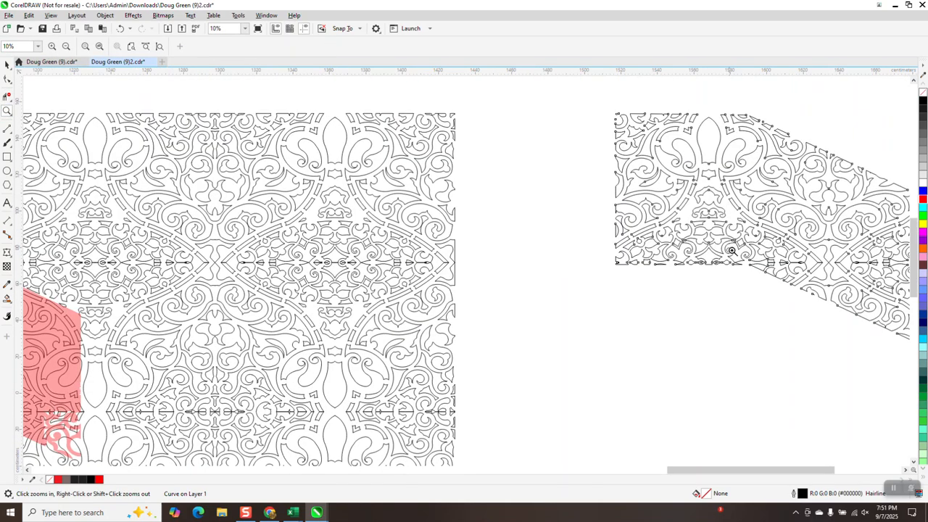
drag(729, 251, 827, 306)
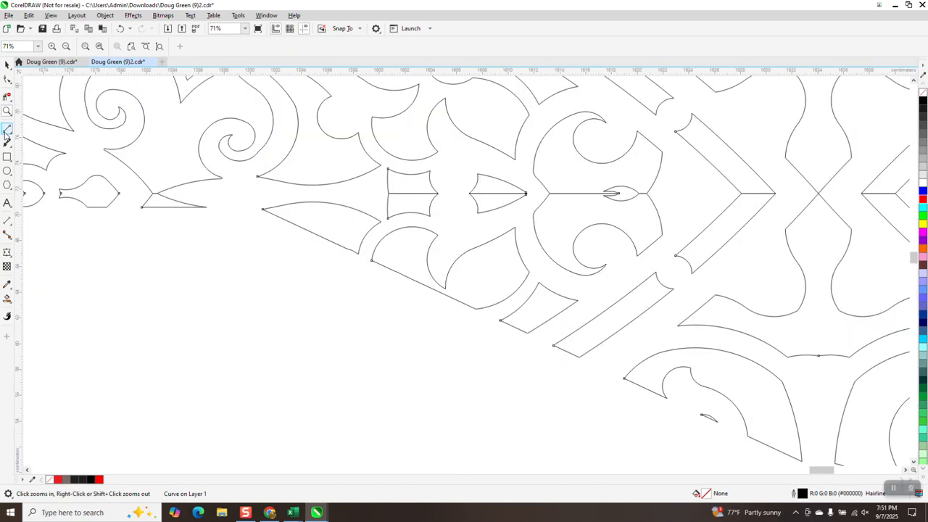
click(7, 97)
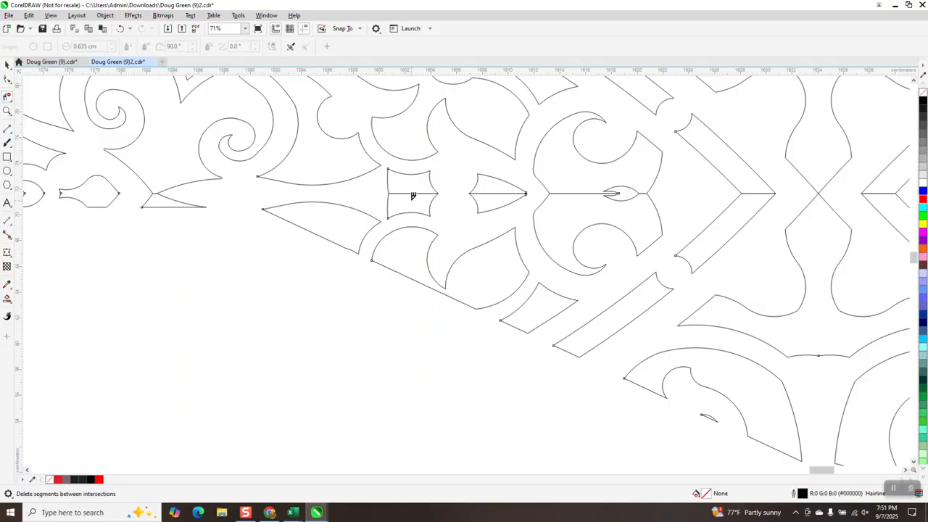
click(415, 193)
click(562, 195)
Step: Delete the stray centre-line segments in the chevrons and small motifs on both sides of the pattern's X-shaped crossing
scroll(458, 221, down, 3)
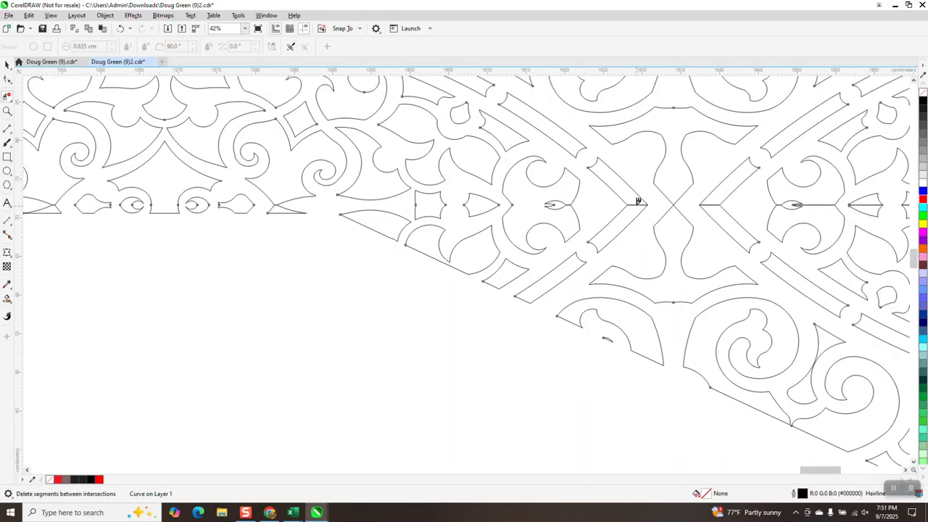
click(713, 201)
click(847, 212)
click(843, 217)
Step: Remove the stray horizontal segments running through the teardrop, eye-shaped and square motifs in the left and middle of the central medallion
drag(831, 475, 847, 475)
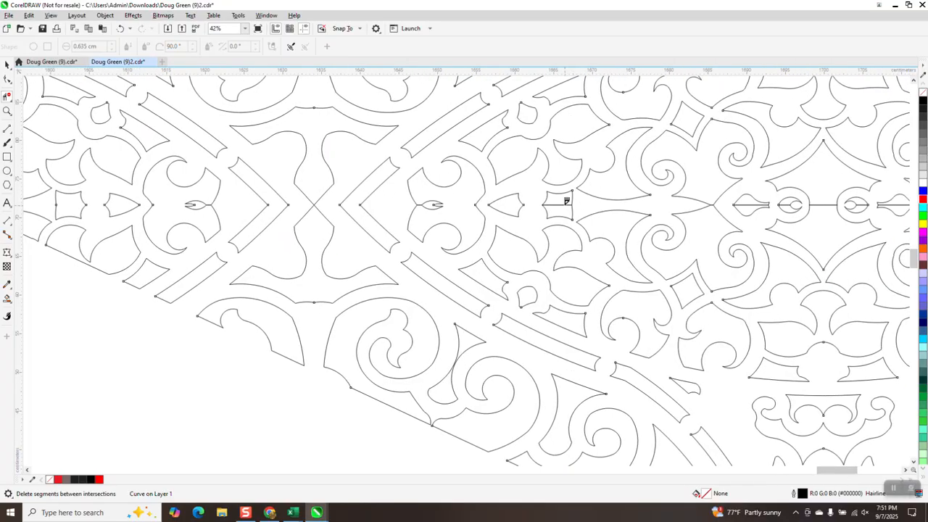
click(568, 203)
click(747, 205)
click(750, 204)
click(792, 204)
click(823, 205)
click(898, 205)
Step: Delete the remaining centre-line segments through the square, pointed and crescent motifs at the right end of the central medallion
drag(845, 470, 863, 471)
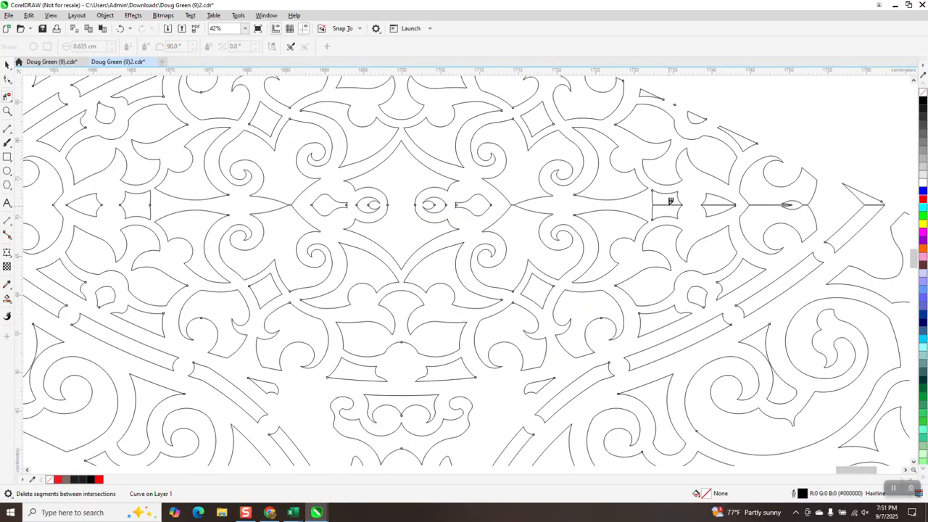
click(685, 203)
click(715, 205)
click(766, 205)
Step: Select the whole cropped pattern and fill it with black
scroll(769, 206, down, 5)
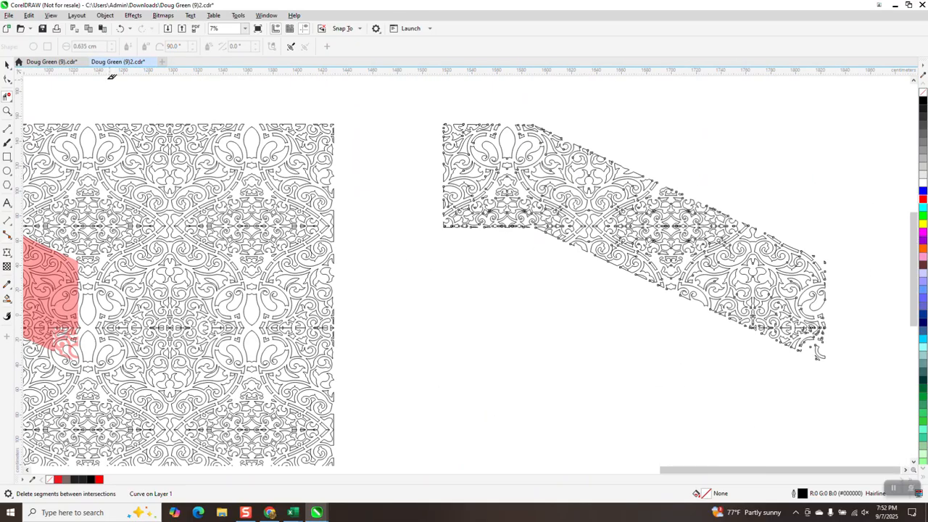
click(7, 64)
drag(419, 111, 827, 356)
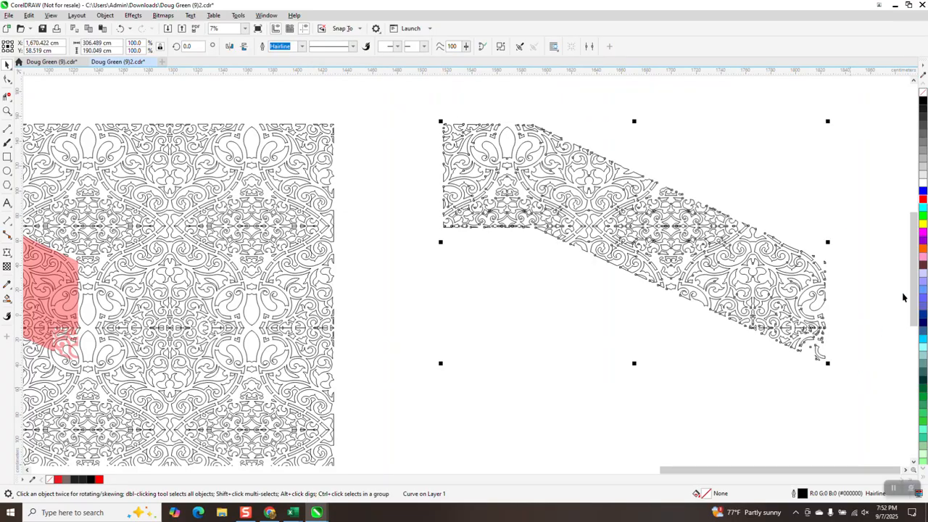
click(923, 102)
Step: Examine the black-filled cropped pattern and compare it with the two finished framed panels elsewhere in the drawing
scroll(525, 263, down, 2)
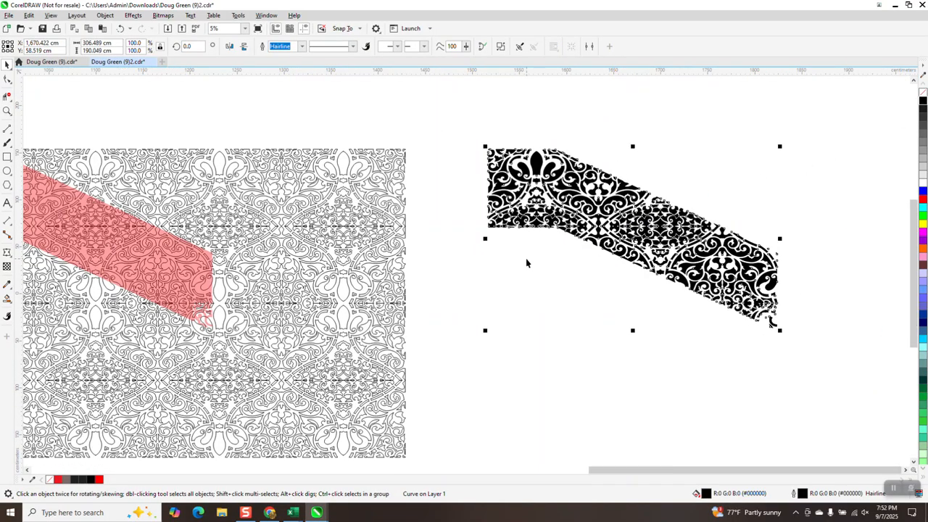
scroll(528, 263, down, 1)
click(8, 111)
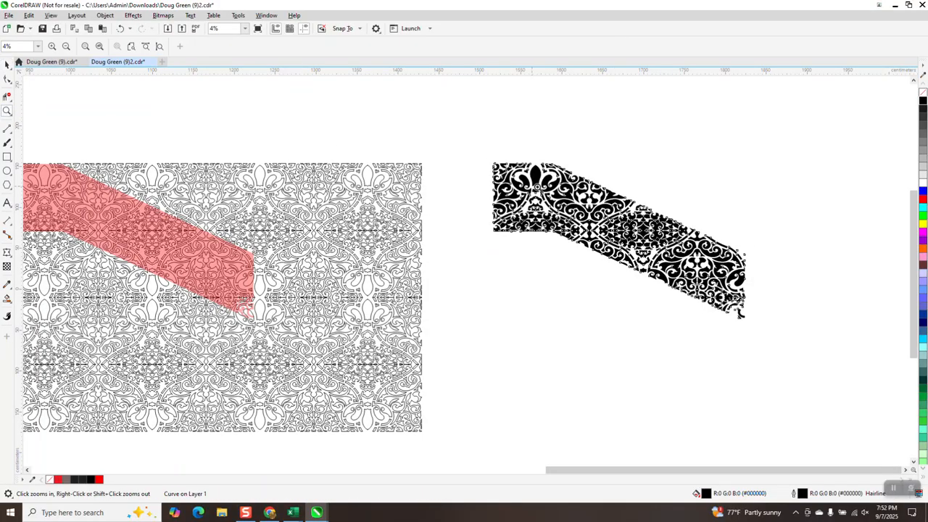
drag(518, 166, 673, 286)
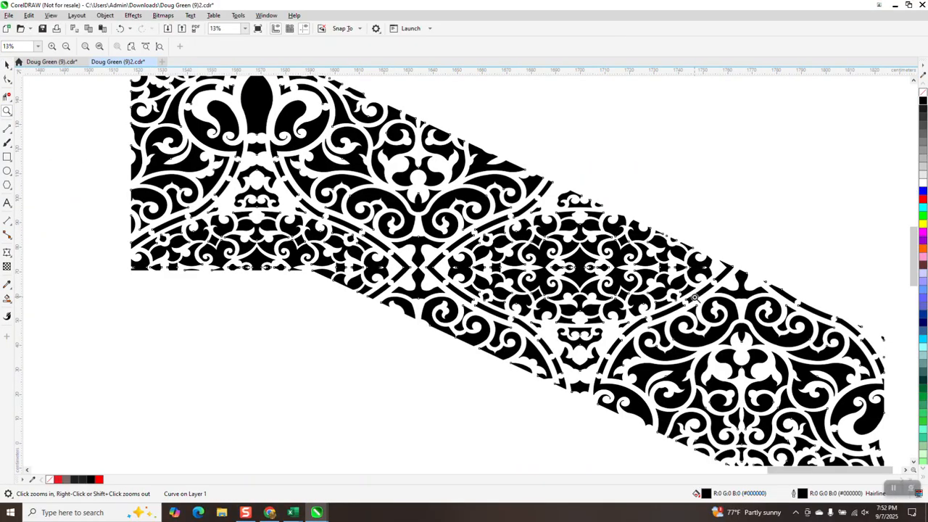
scroll(650, 292, down, 1)
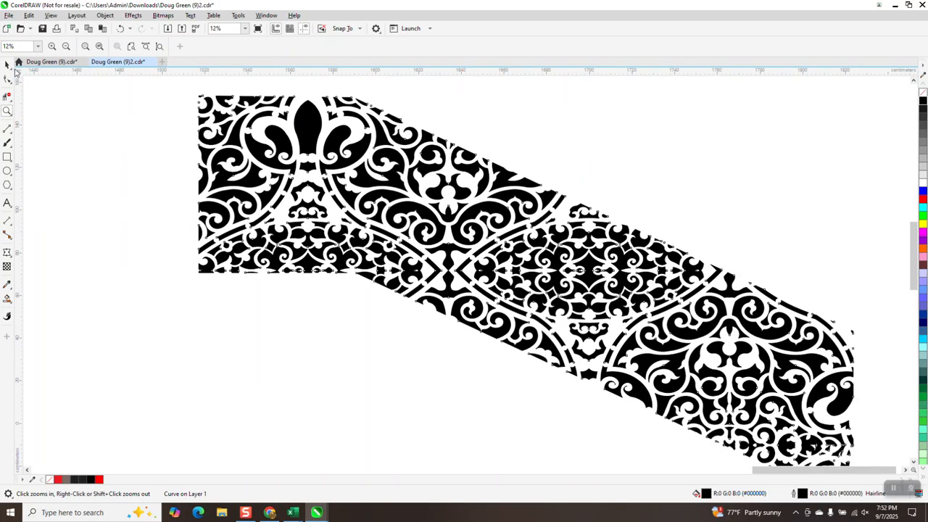
scroll(468, 309, down, 8)
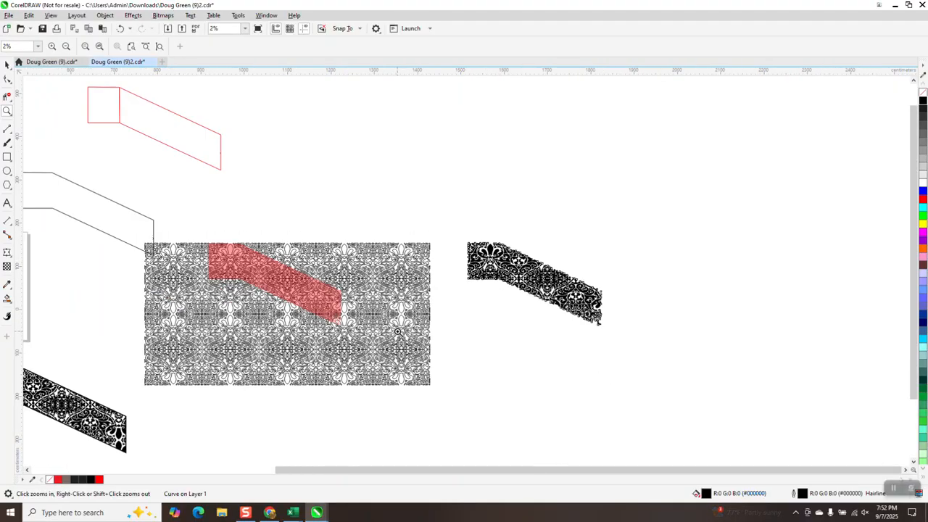
scroll(398, 331, down, 2)
scroll(217, 362, down, 2)
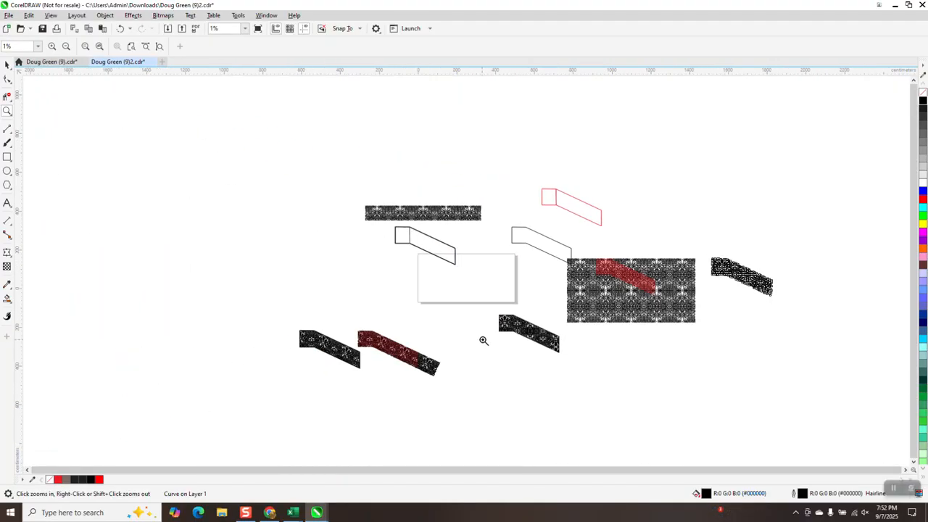
drag(488, 319, 573, 365)
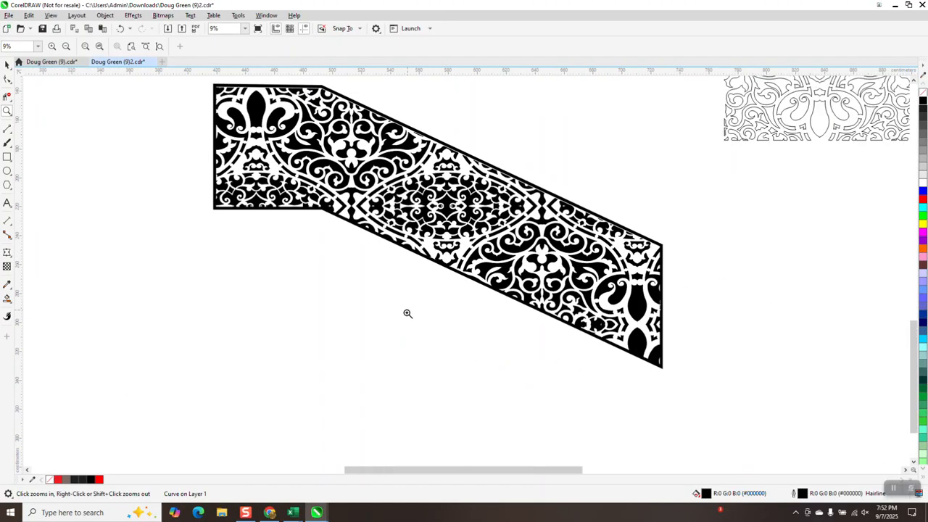
scroll(407, 313, down, 1)
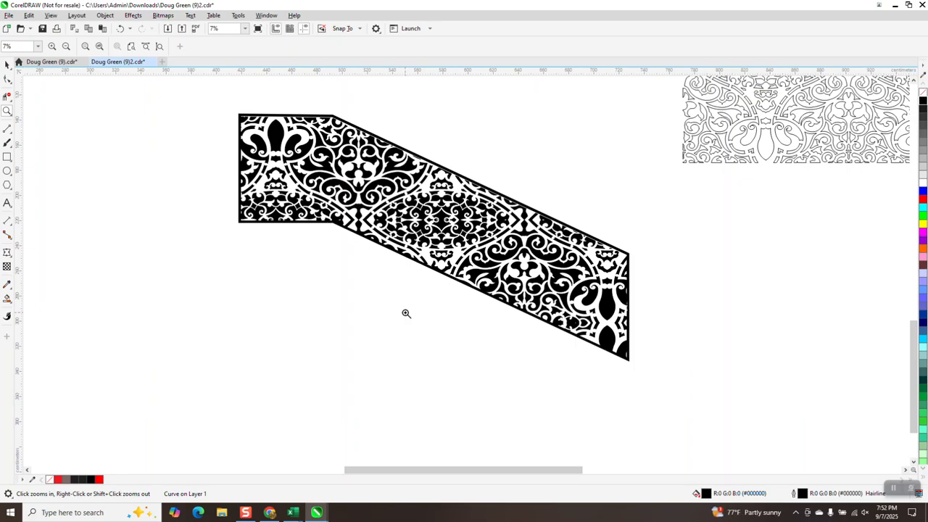
scroll(406, 314, down, 5)
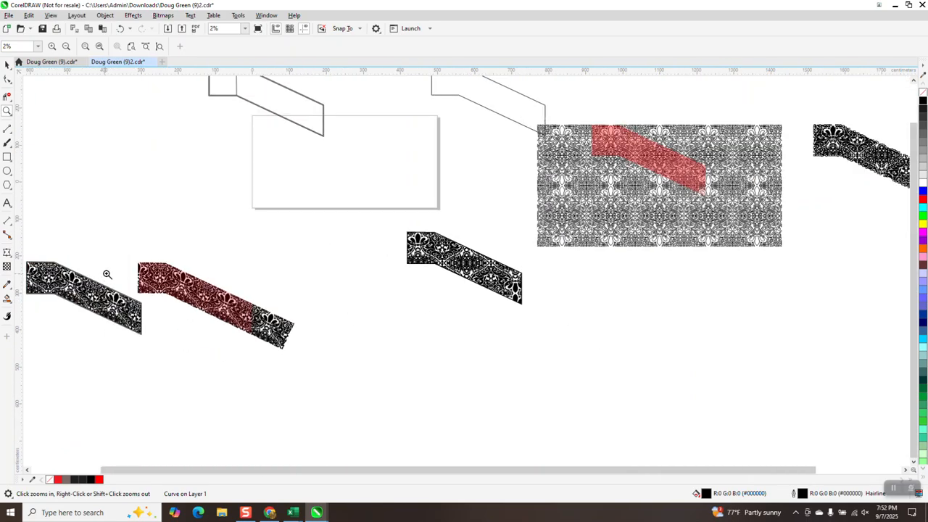
scroll(107, 274, down, 2)
drag(143, 266, 274, 335)
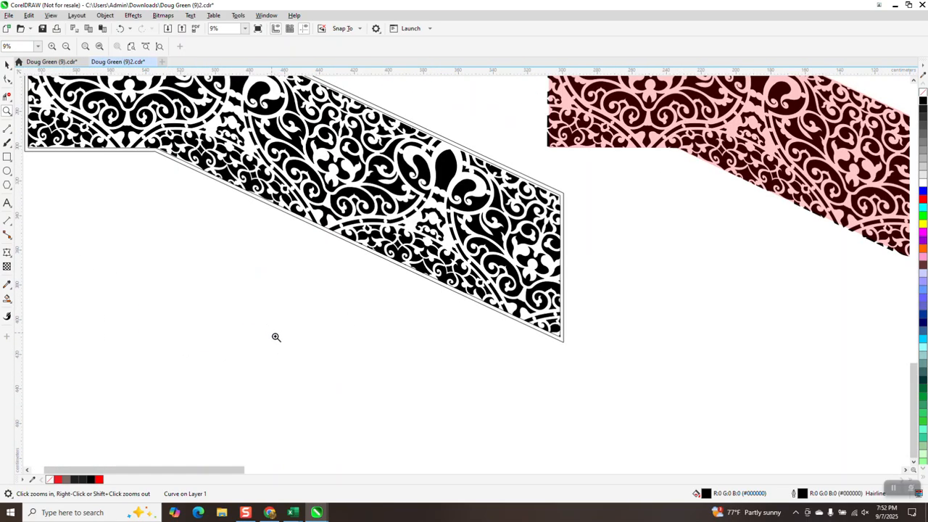
scroll(276, 336, down, 2)
drag(114, 108, 439, 328)
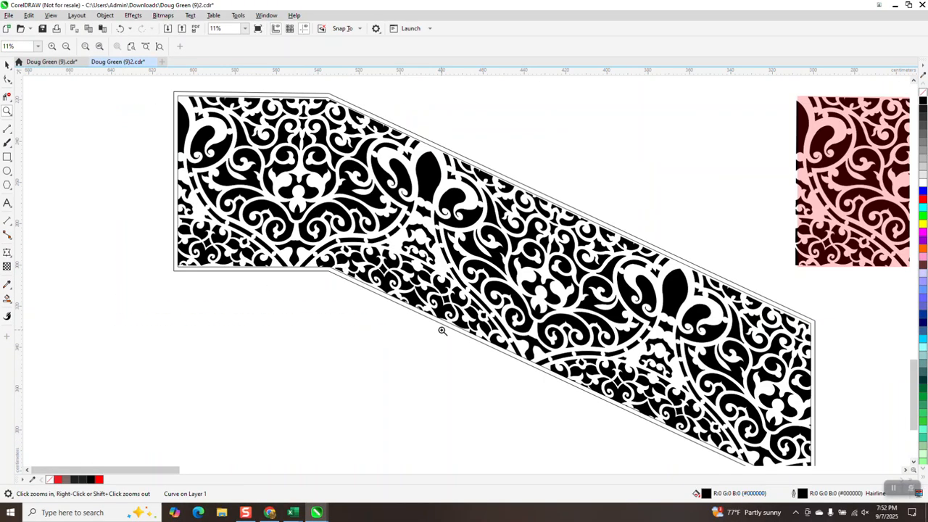